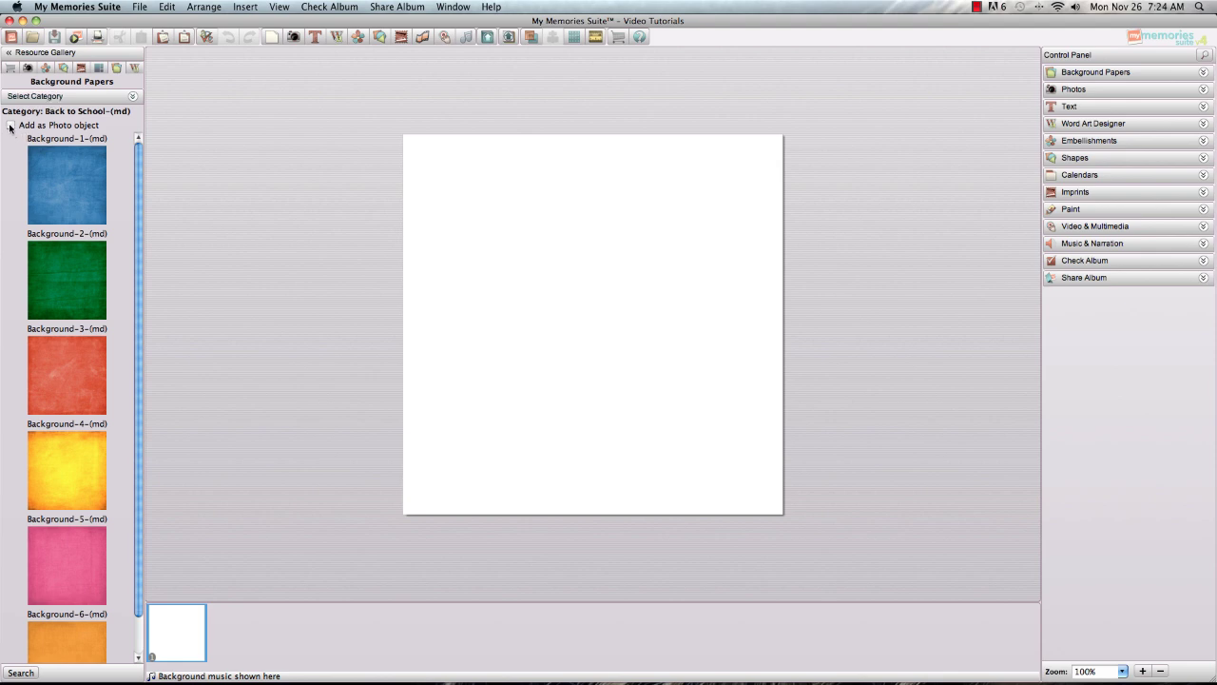
Step: Show the purchased background papers and select the red Back to School Background-3 (md)
click(1114, 74)
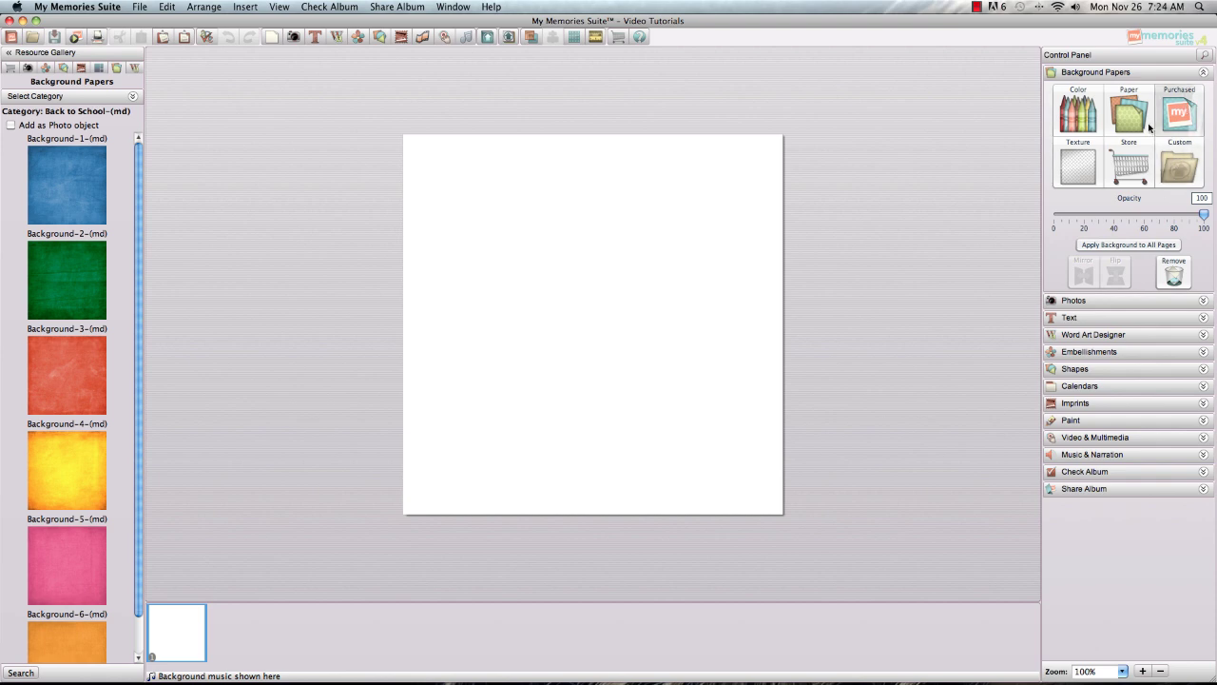
click(1171, 118)
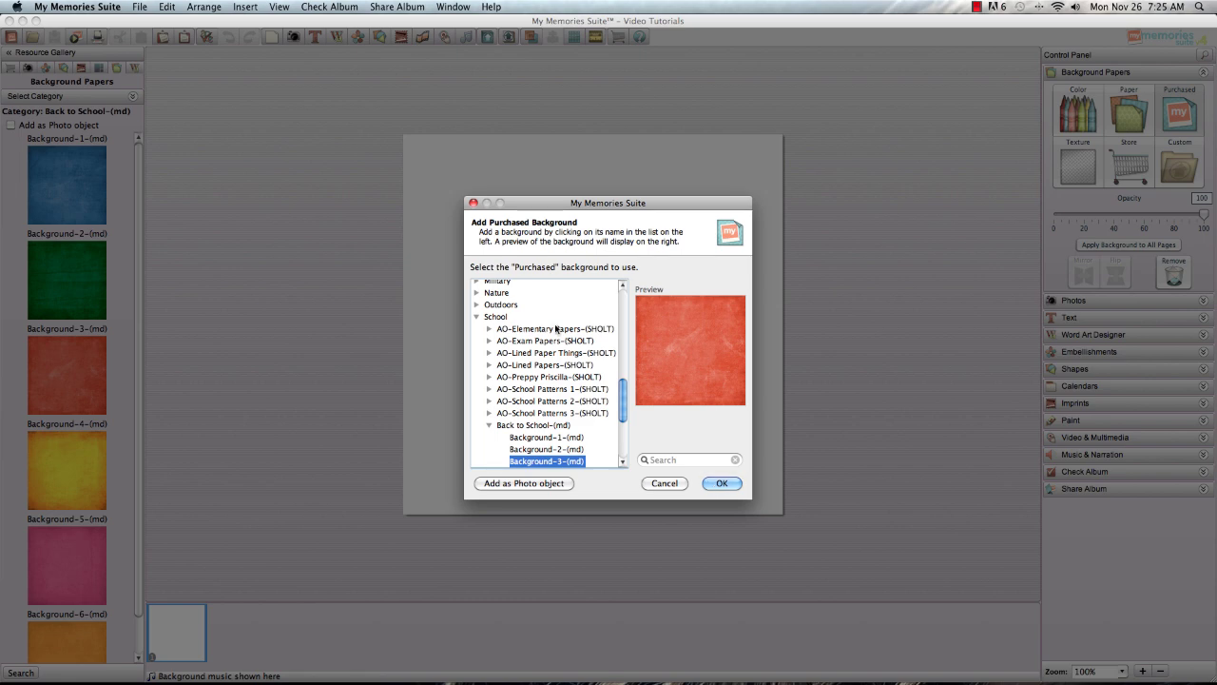
Step: Add the red Background-3 paper as a photo, move it top-left, and enlarge it over the page
click(528, 484)
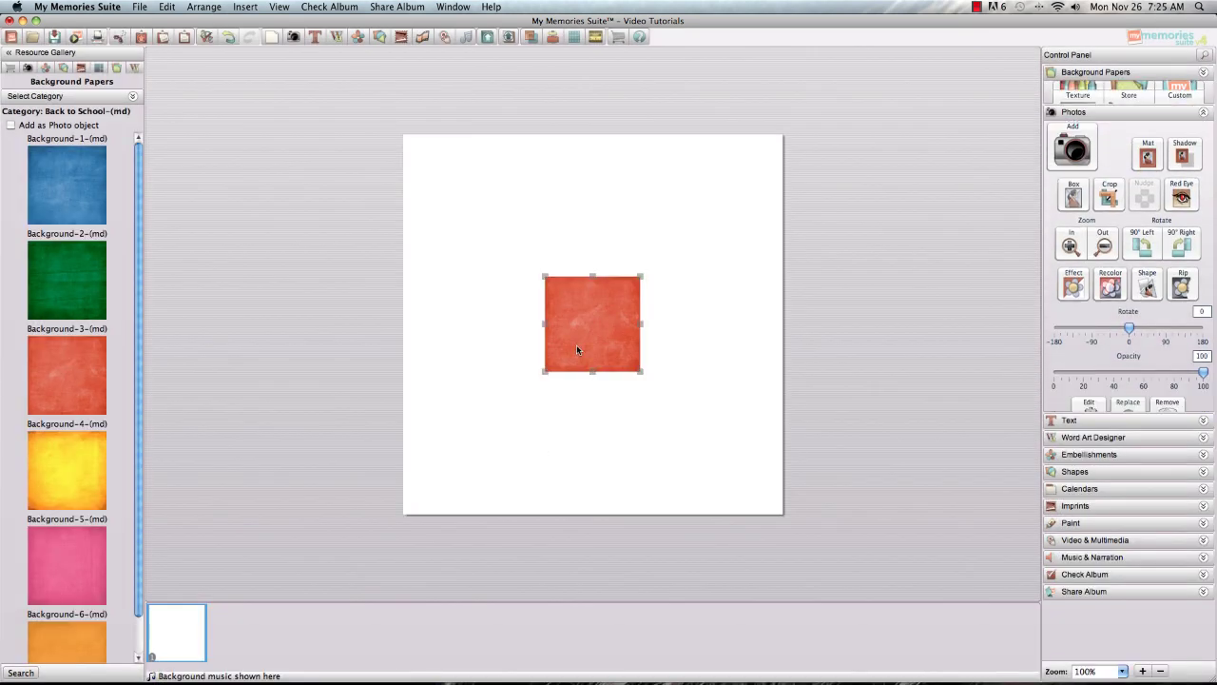
drag(576, 344, 481, 234)
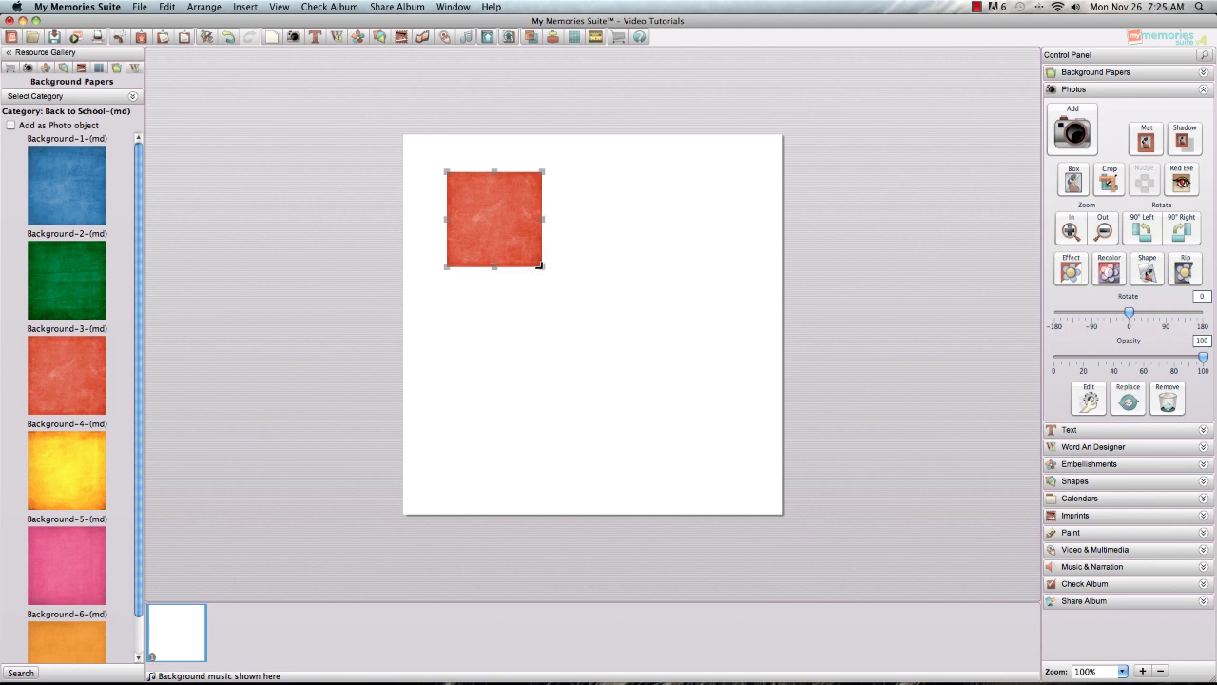
drag(542, 266, 669, 454)
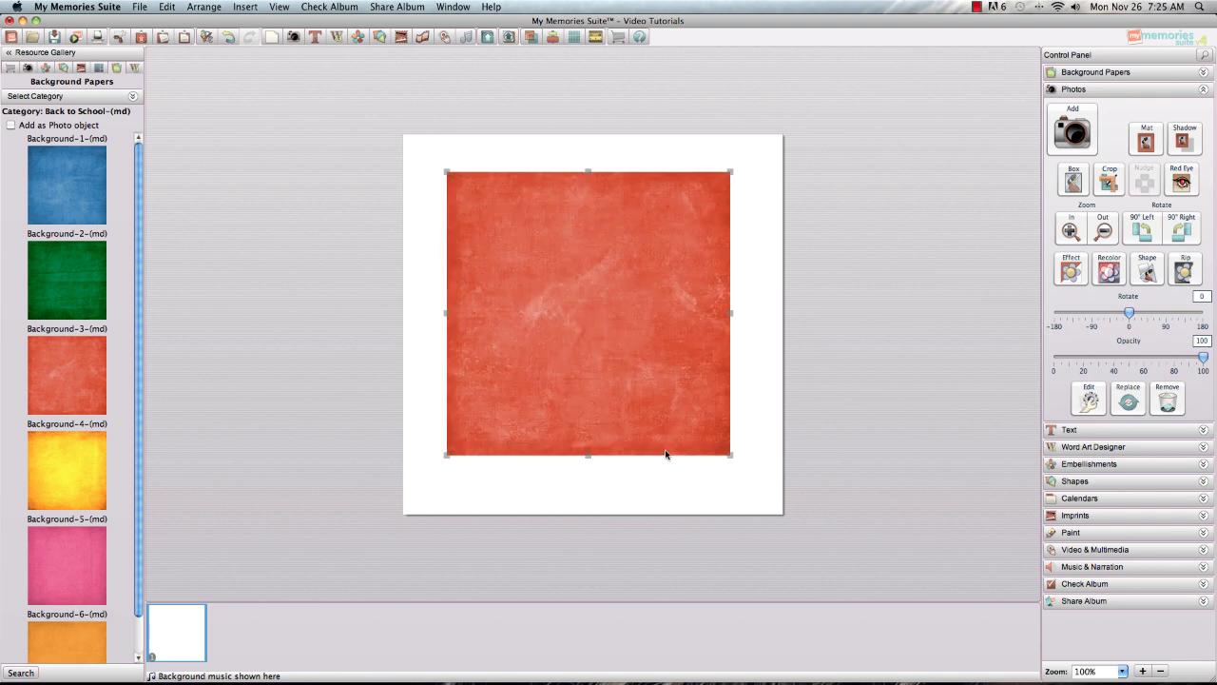
Step: In Paper Rip, tear the red paper's right edge, regenerating the tear shape several times
click(1184, 273)
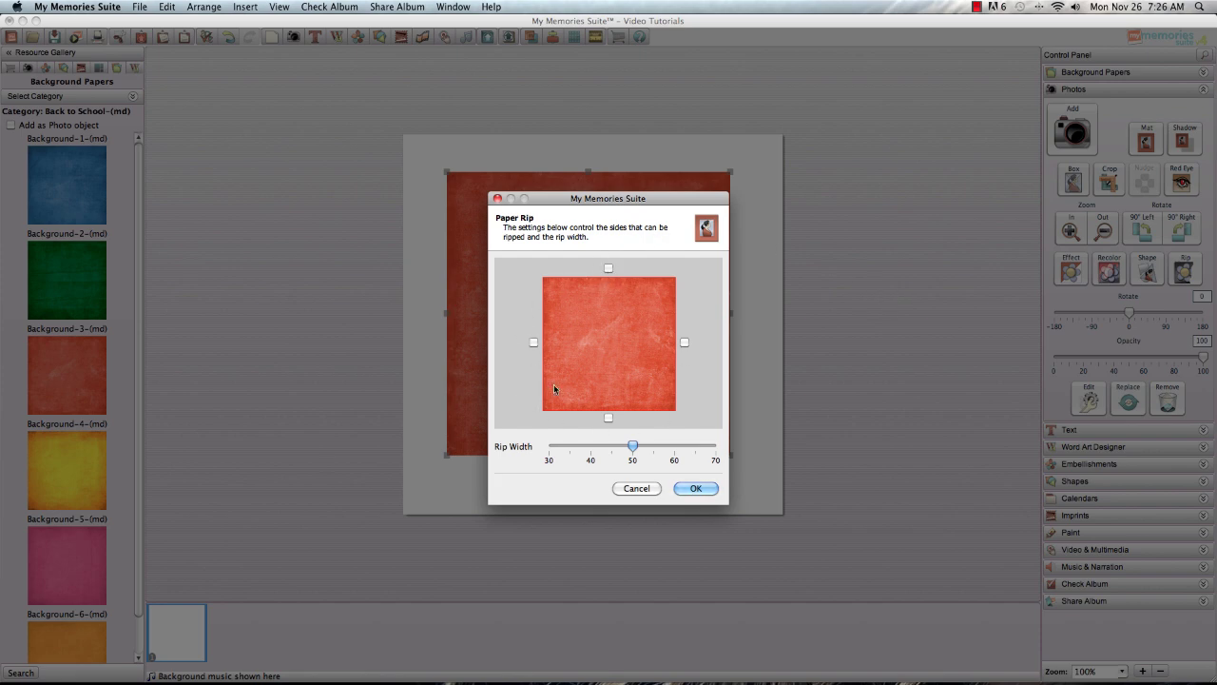
click(685, 342)
click(684, 342)
click(685, 342)
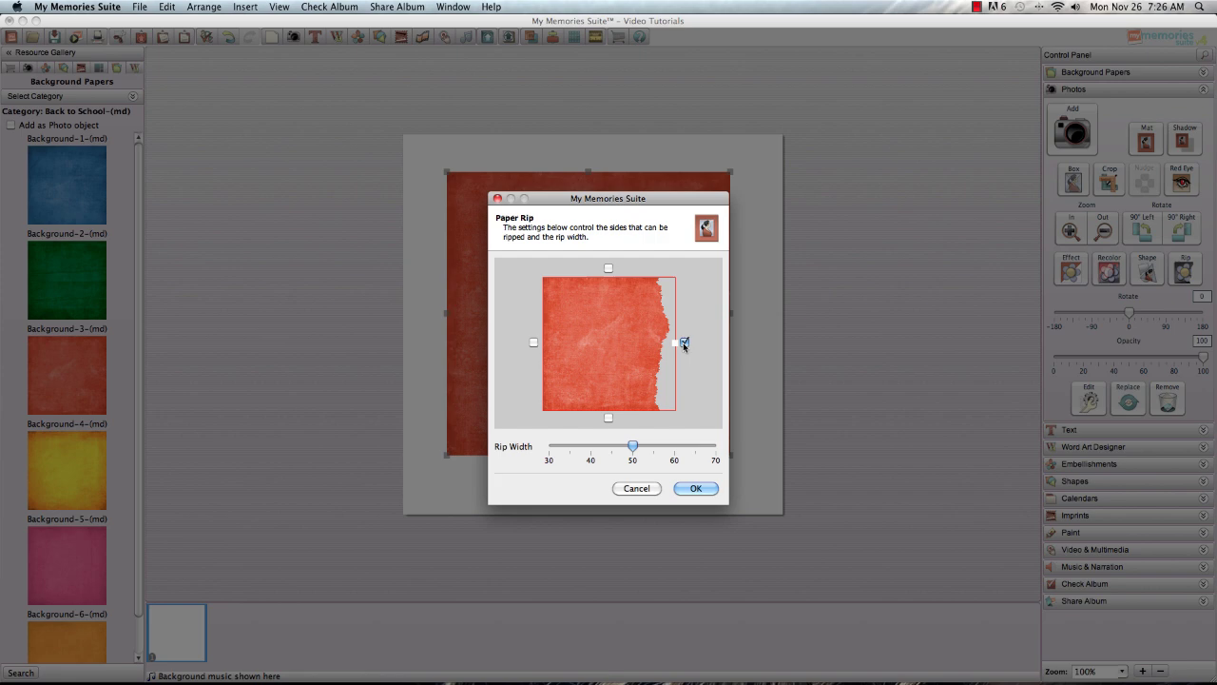
click(684, 342)
click(683, 342)
click(683, 342)
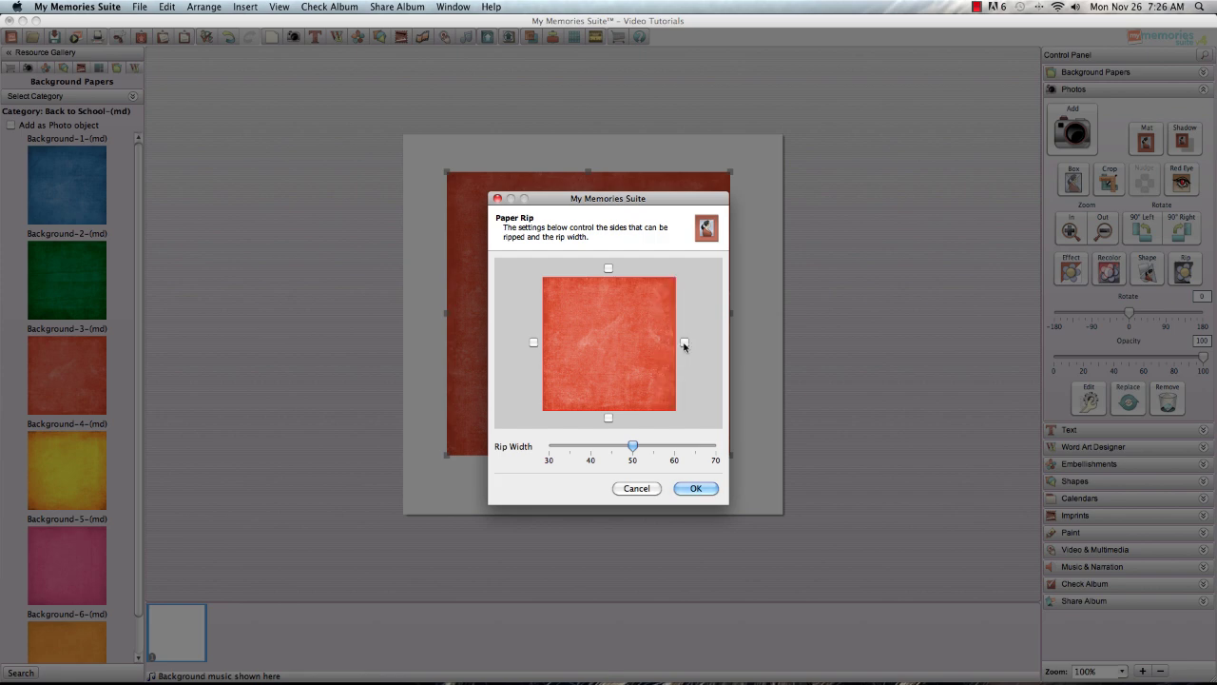
click(684, 343)
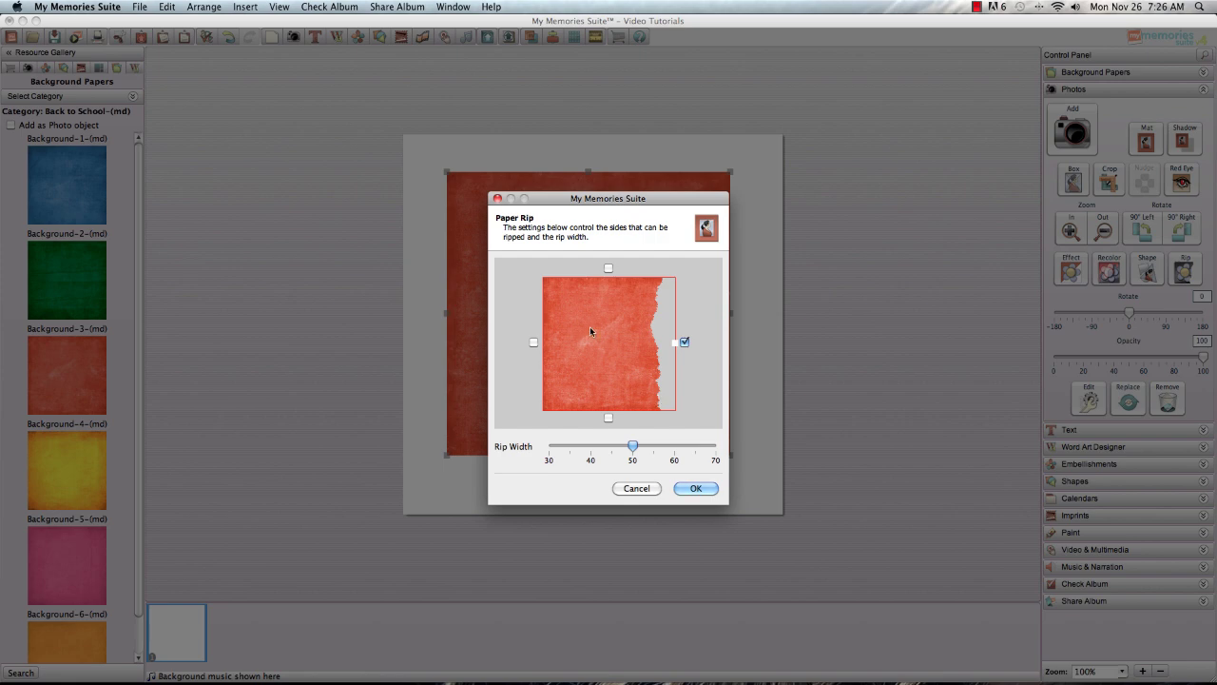
Step: Add tears to the top, left and bottom edges as well
click(609, 267)
click(608, 268)
click(608, 267)
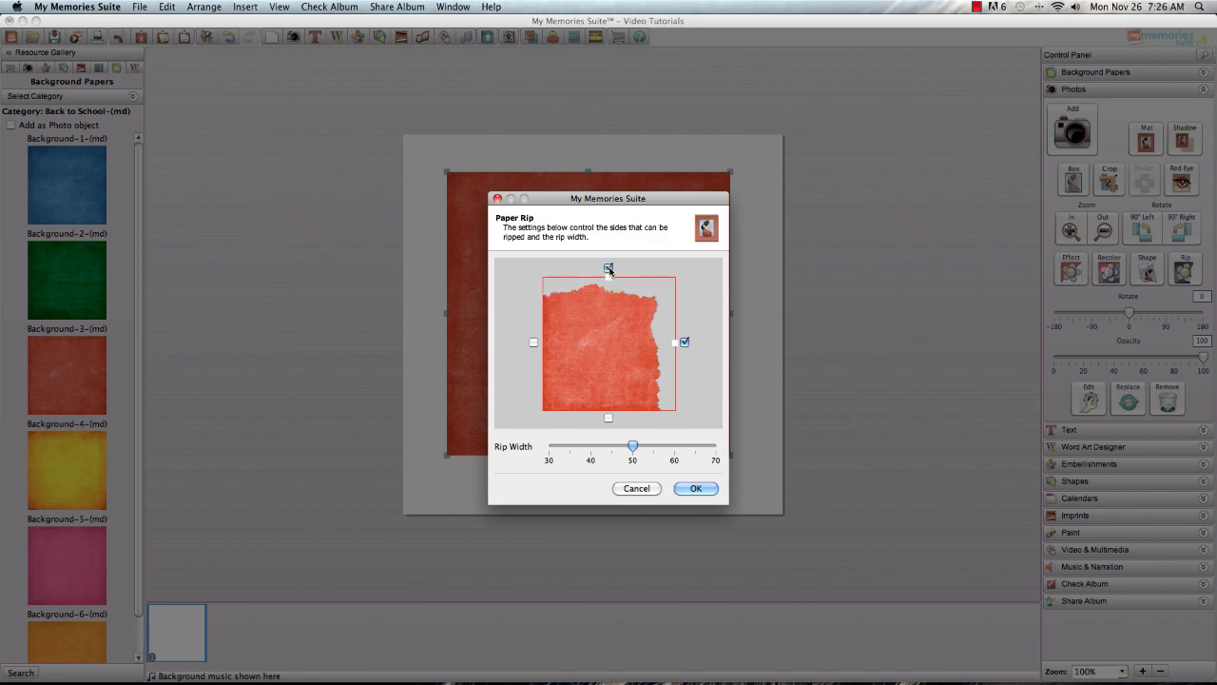
click(535, 342)
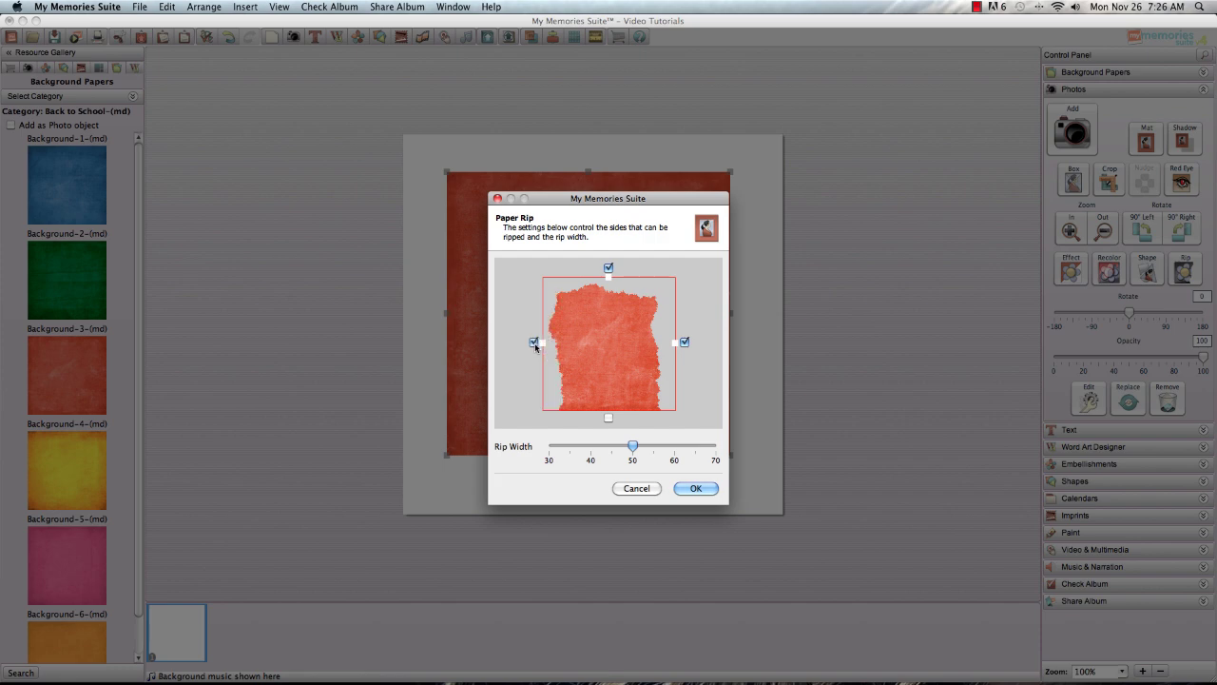
click(609, 418)
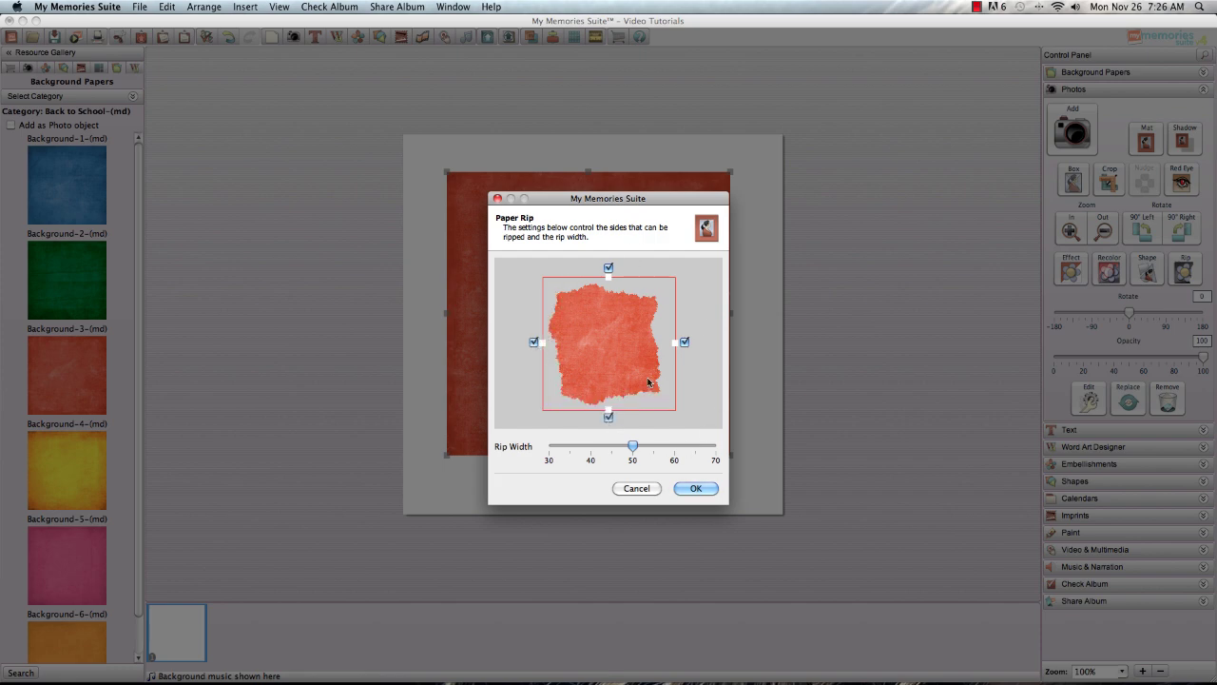
Step: Reduce the rip width slightly and apply the four-sided tear to the red paper
drag(674, 344, 600, 342)
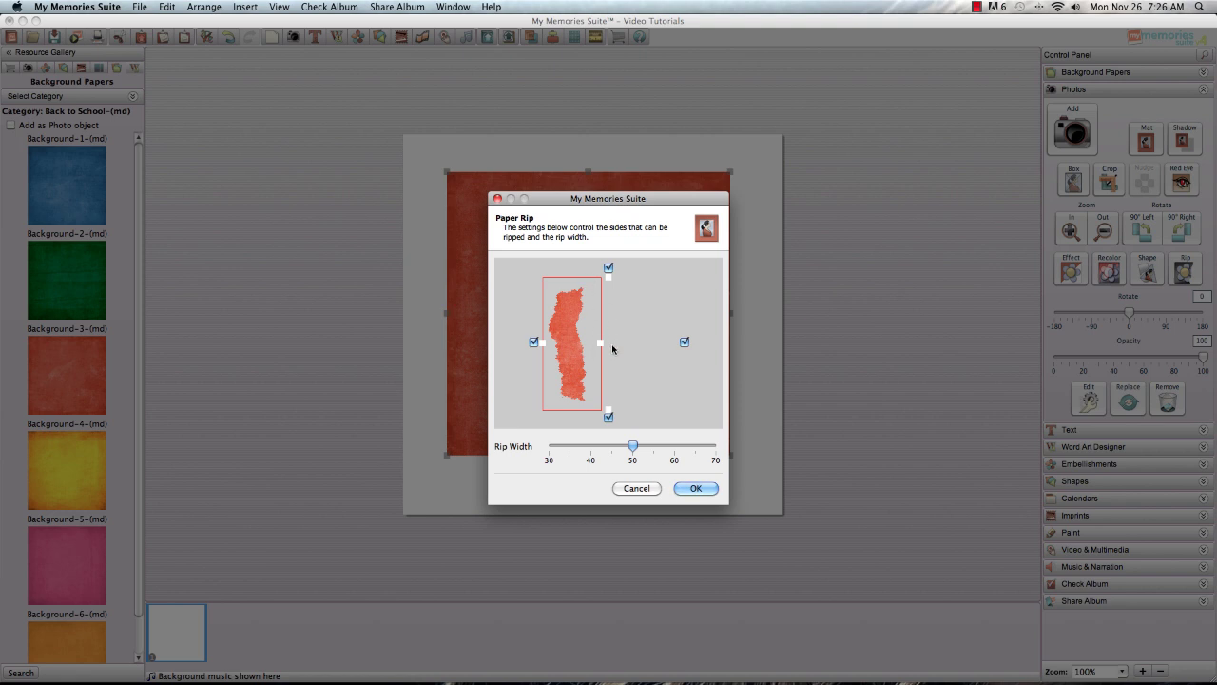
drag(600, 343, 675, 343)
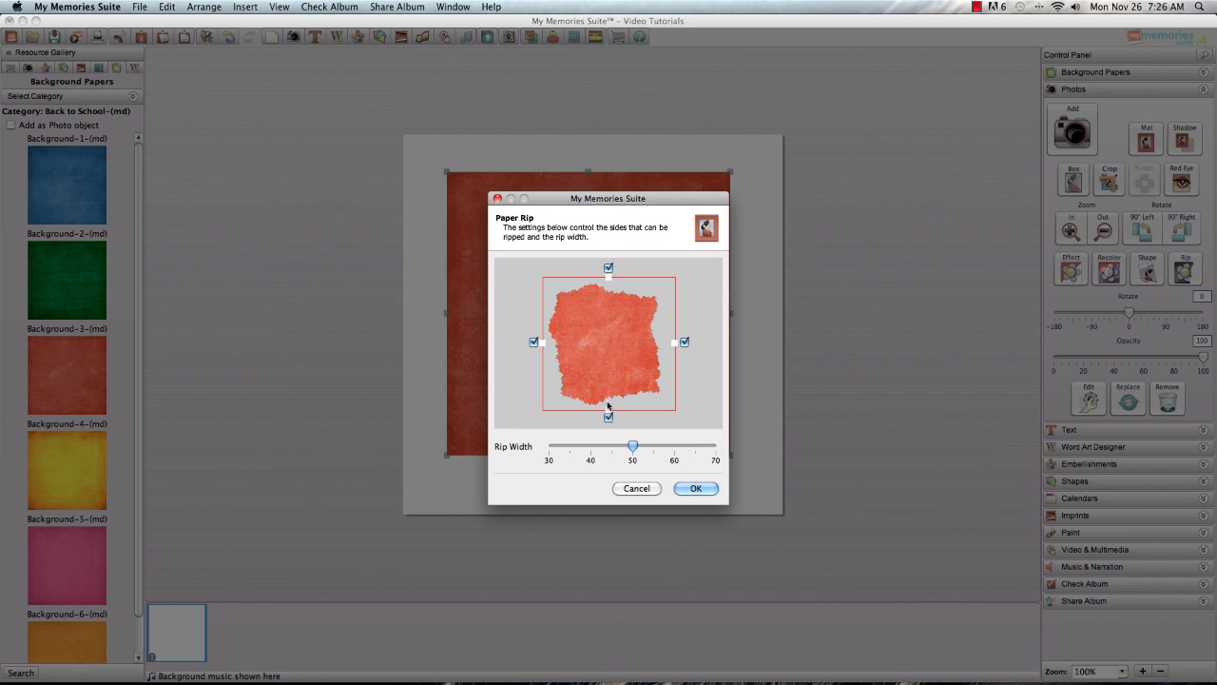
mouse_move(632, 447)
mouse_down()
mouse_move(669, 447)
mouse_move(613, 447)
mouse_move(691, 447)
mouse_move(611, 447)
mouse_up()
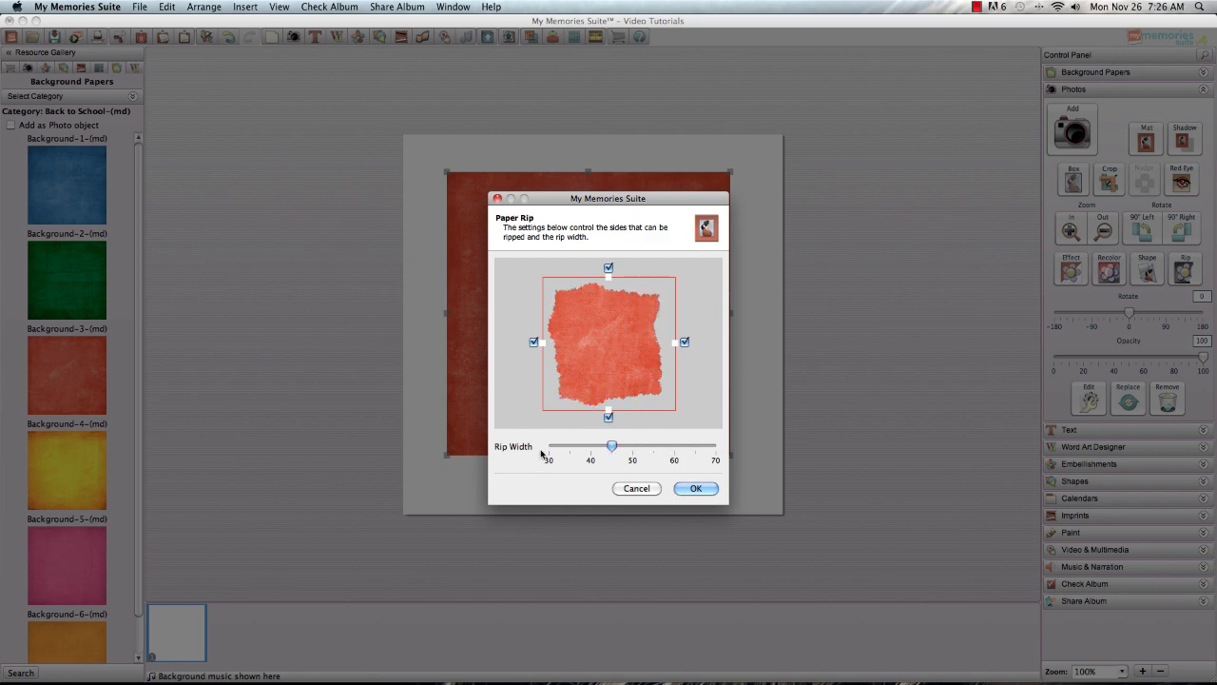
click(695, 489)
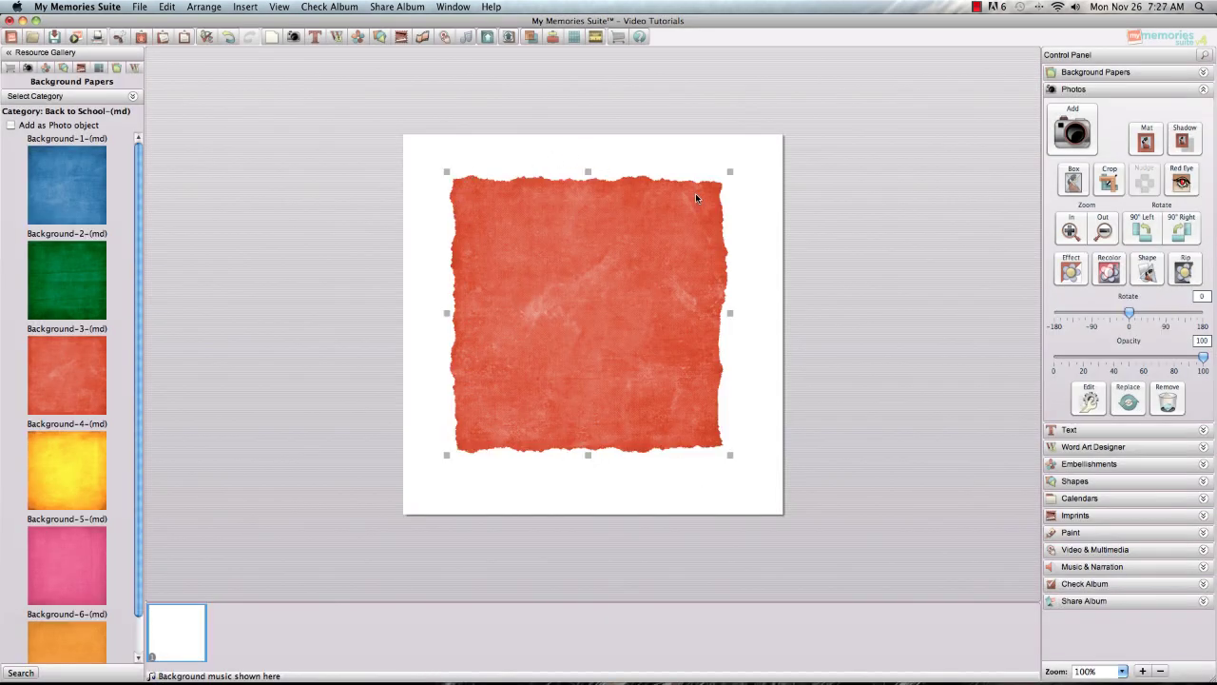
Step: Give the torn red paper an 84% opacity drop shadow, then reopen its rip settings
click(1183, 140)
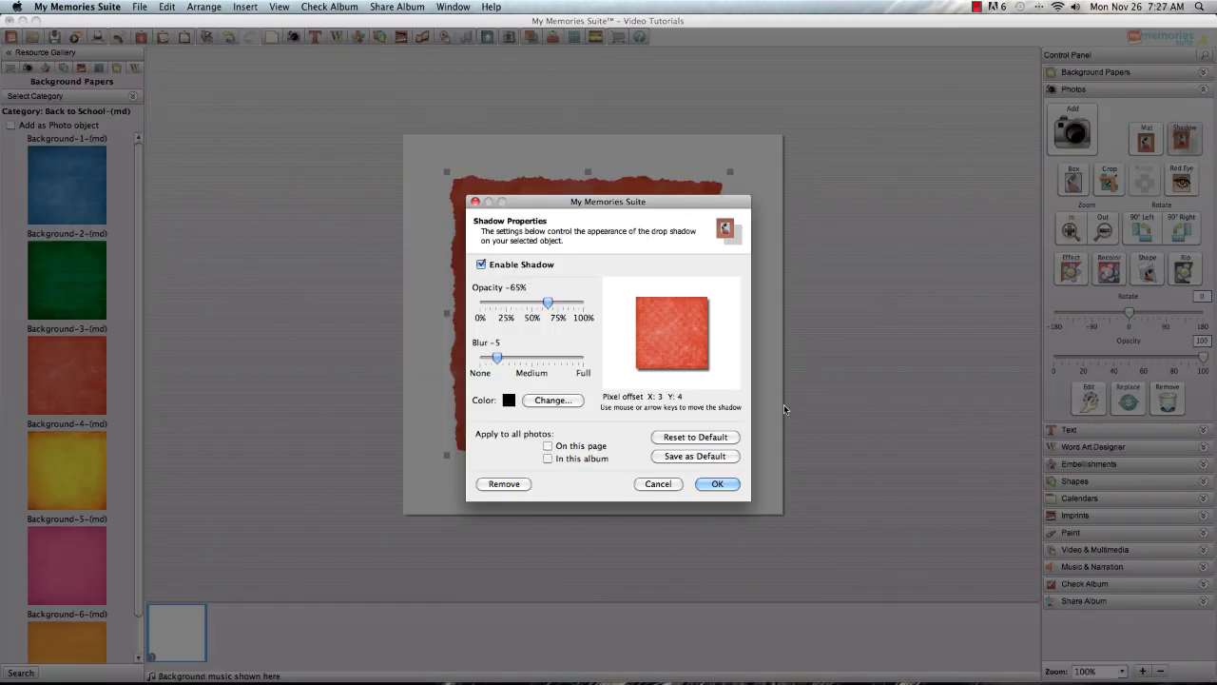
drag(547, 302, 566, 302)
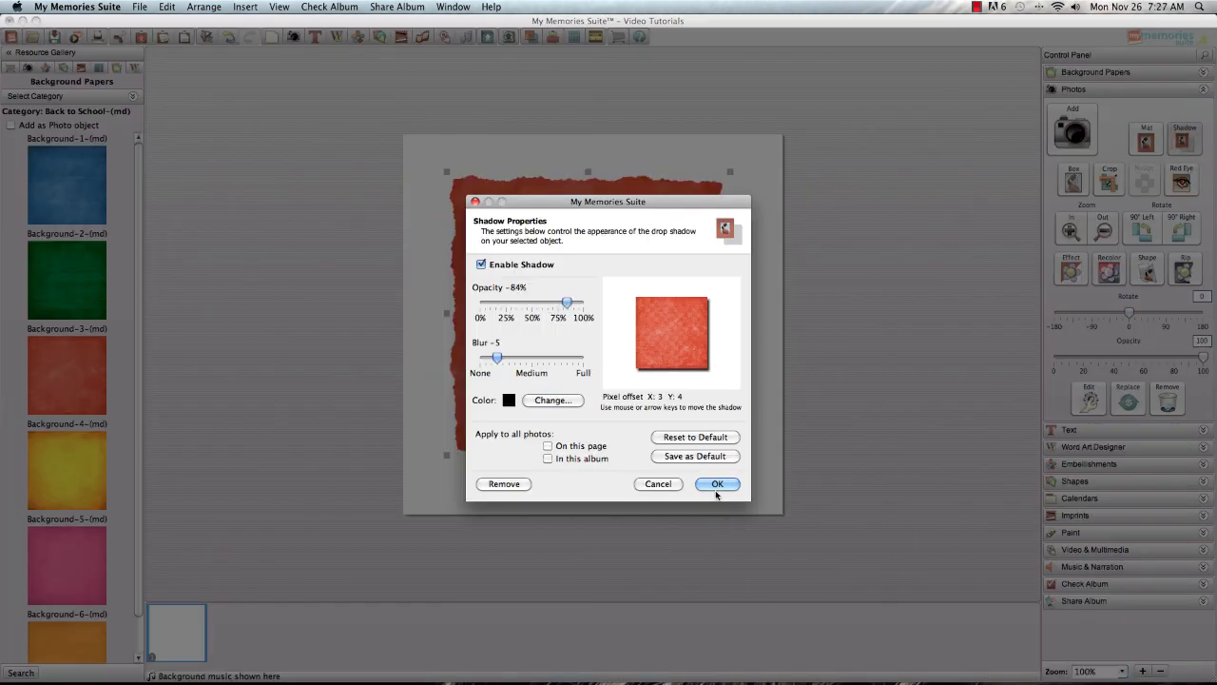
click(717, 485)
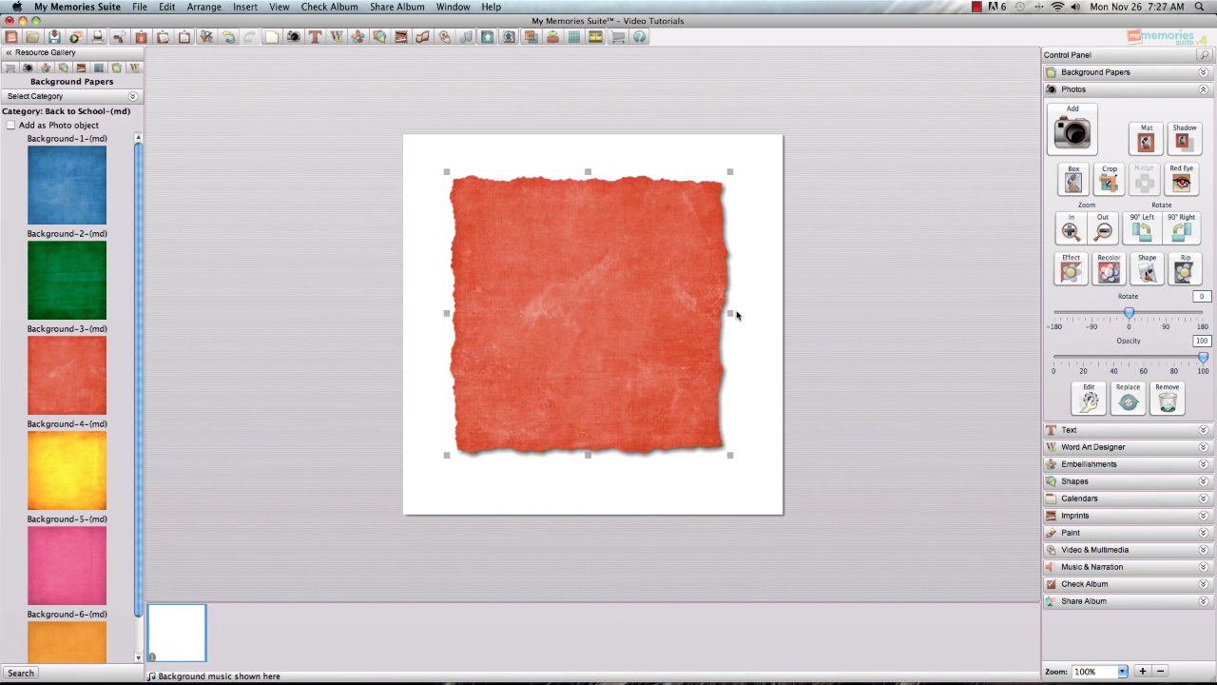
click(1183, 270)
Step: Limit the red paper's tear to the right edge only, then delete the paper
click(609, 268)
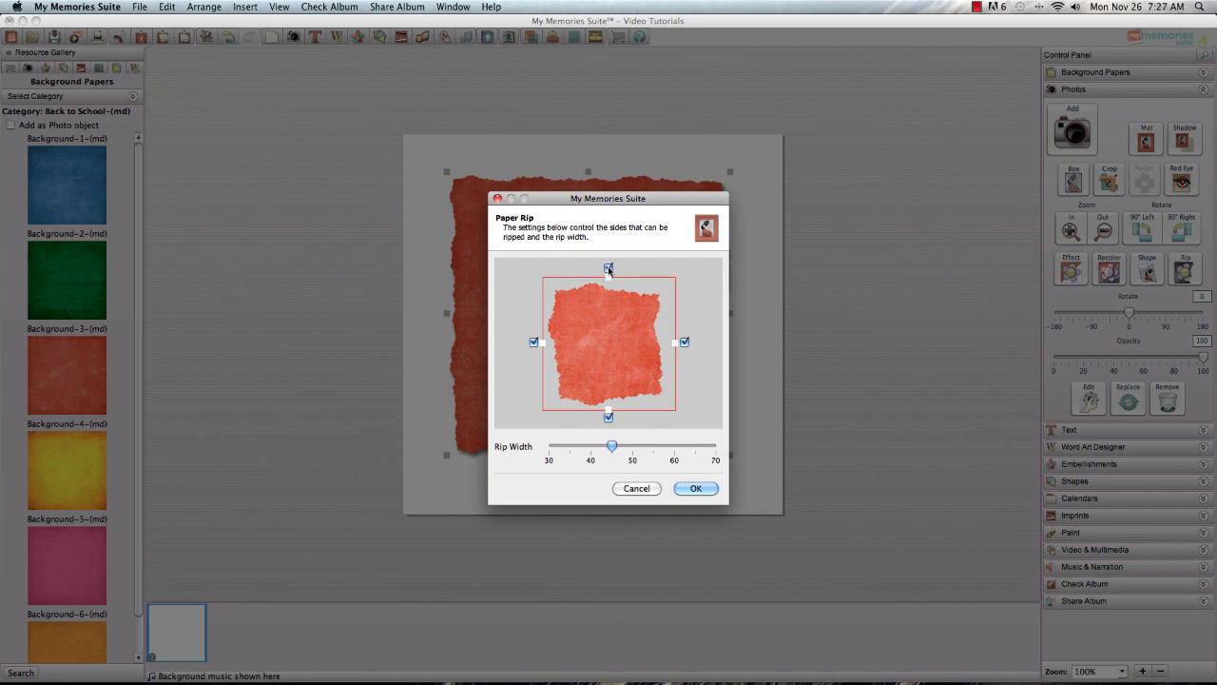
click(533, 342)
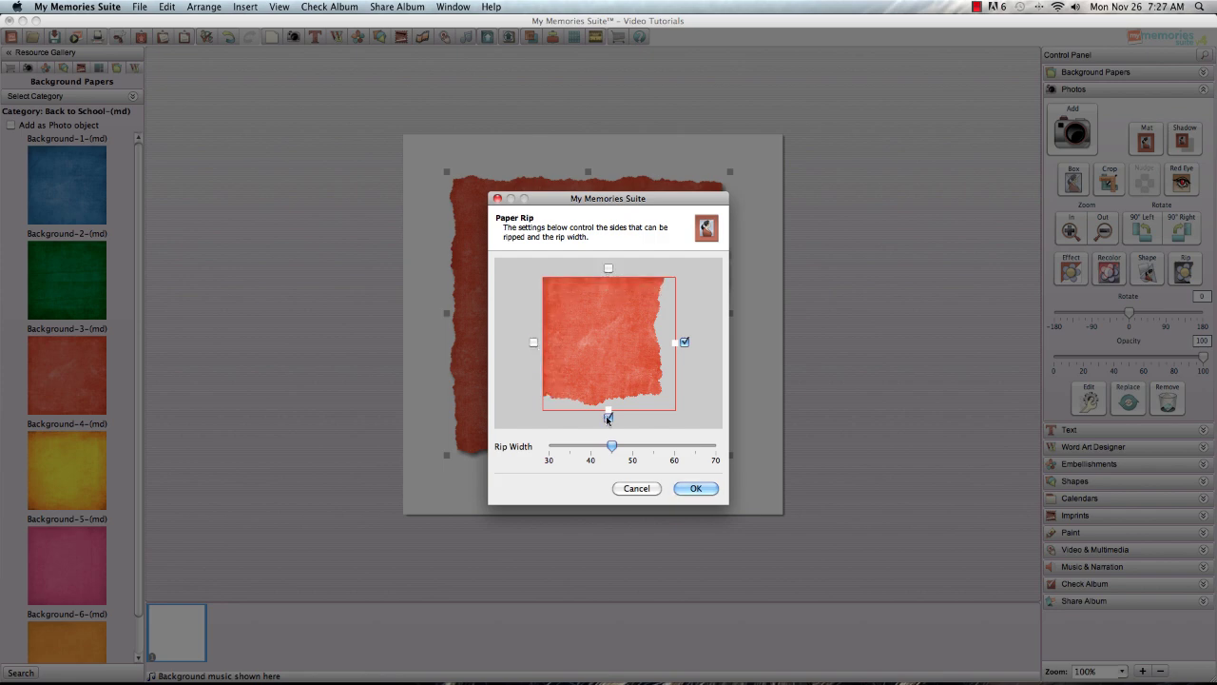
click(607, 417)
click(681, 489)
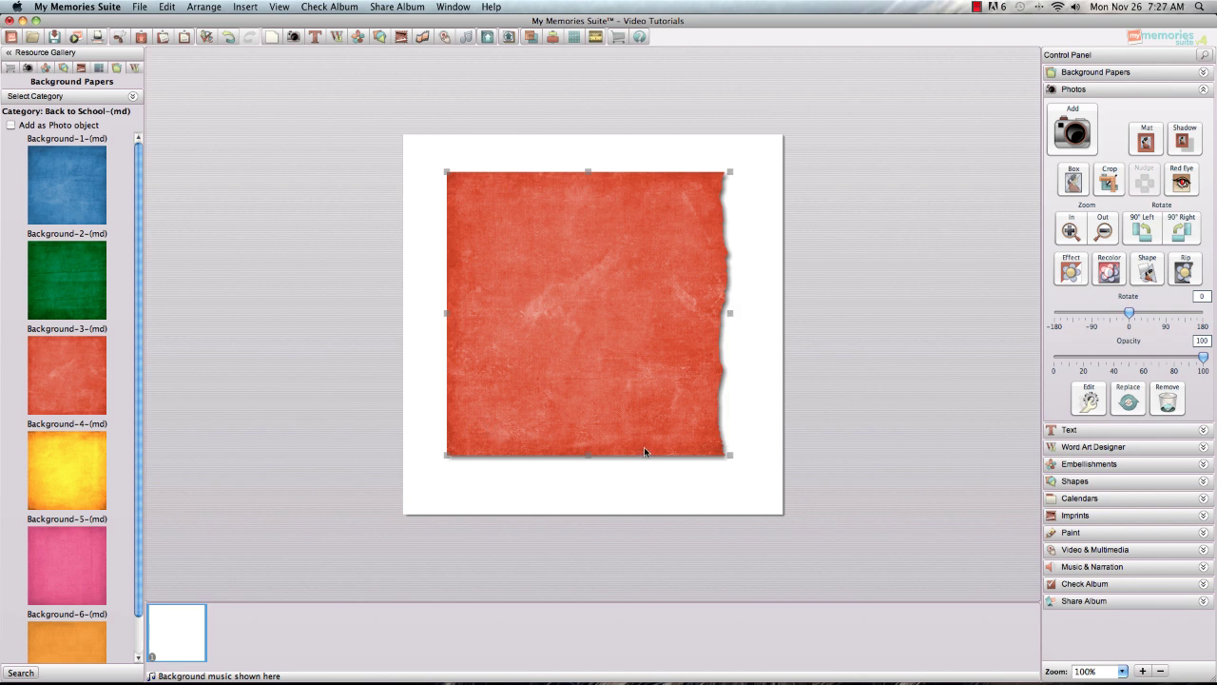
key(Delete)
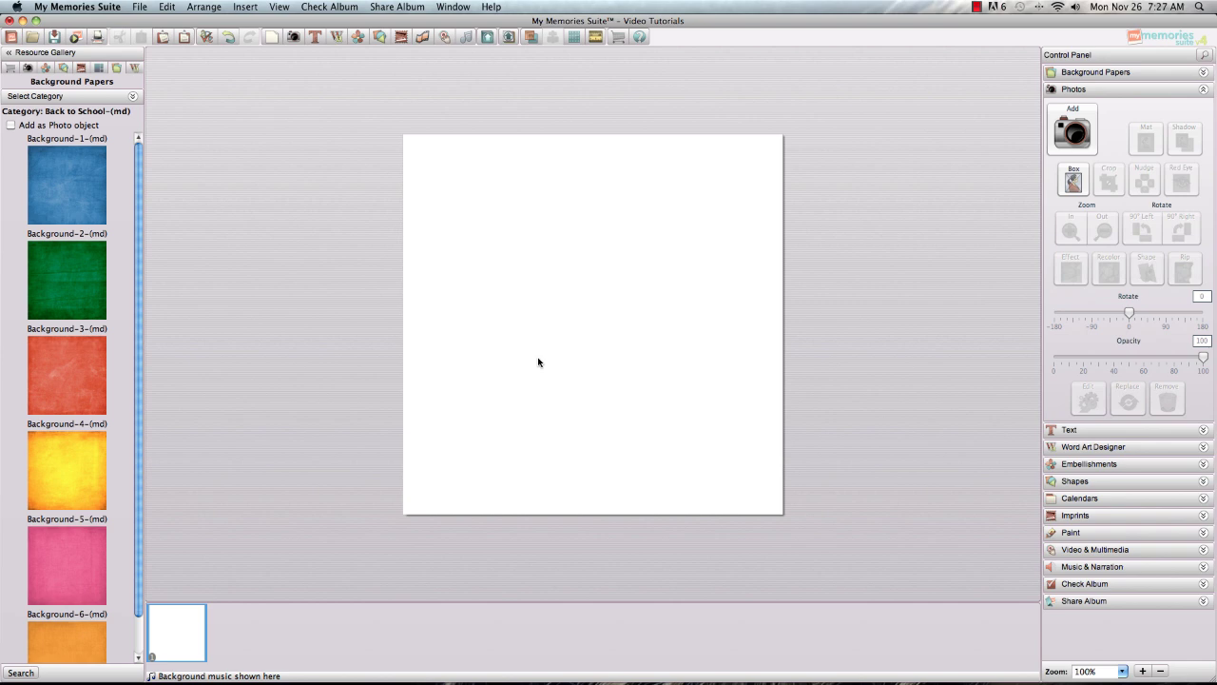
Step: Place the baby photo from the photo gallery onto the page, enlarged and shifted slightly right
click(28, 67)
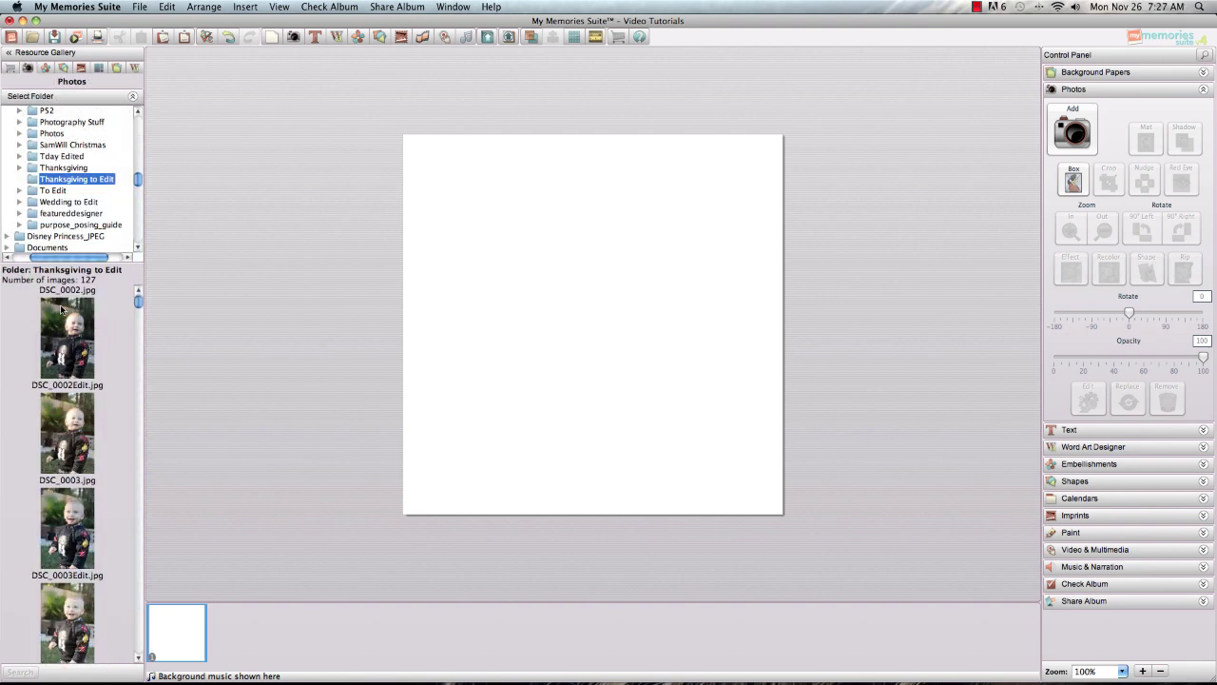
drag(54, 628, 508, 267)
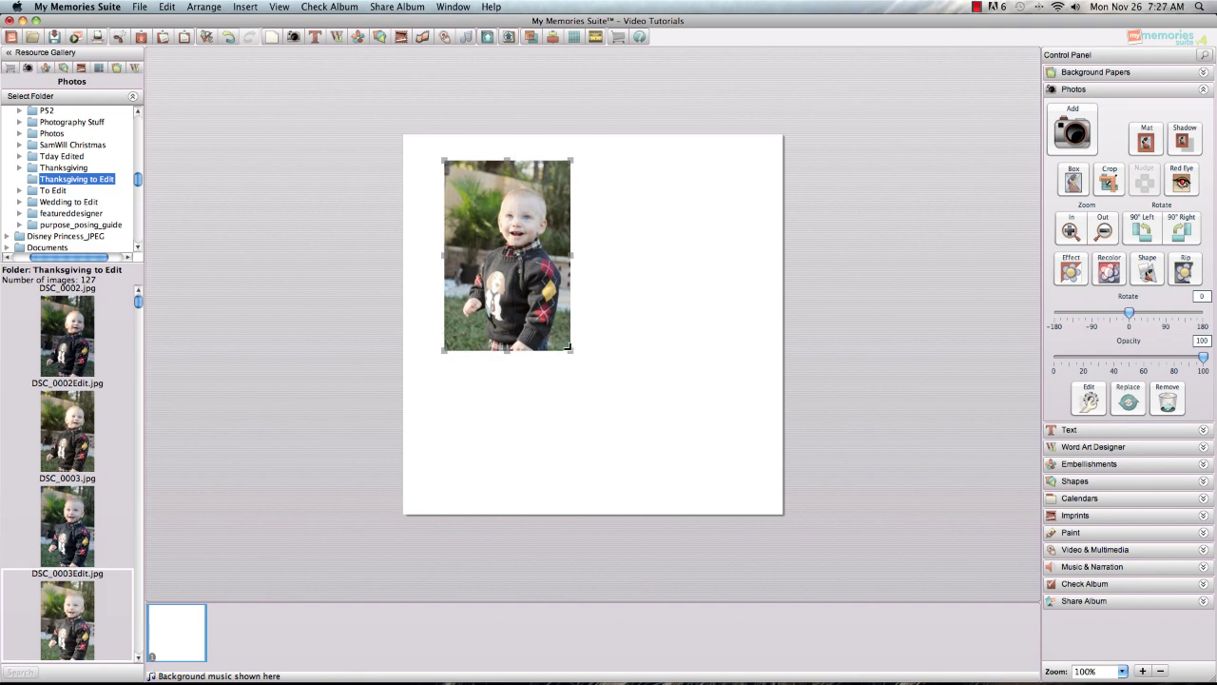
drag(569, 349, 674, 505)
drag(522, 350, 544, 349)
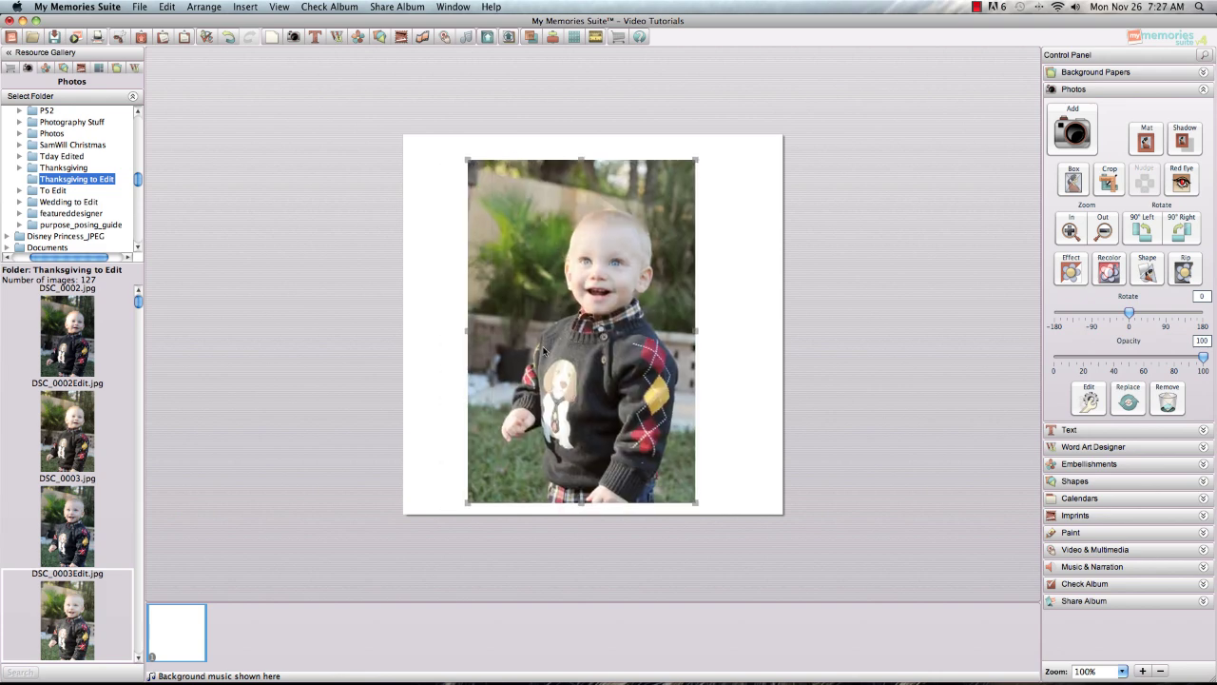
Step: Tear the photo's left and right edges, then widen the rip to about 63
click(1184, 270)
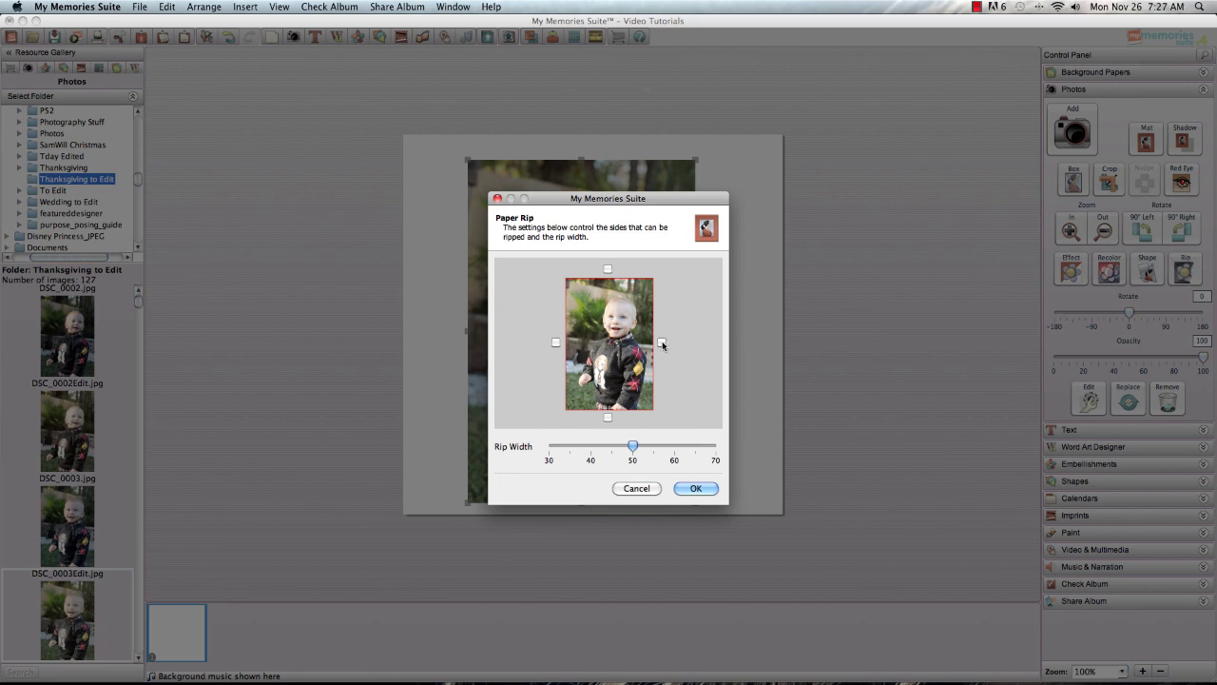
click(662, 341)
click(555, 342)
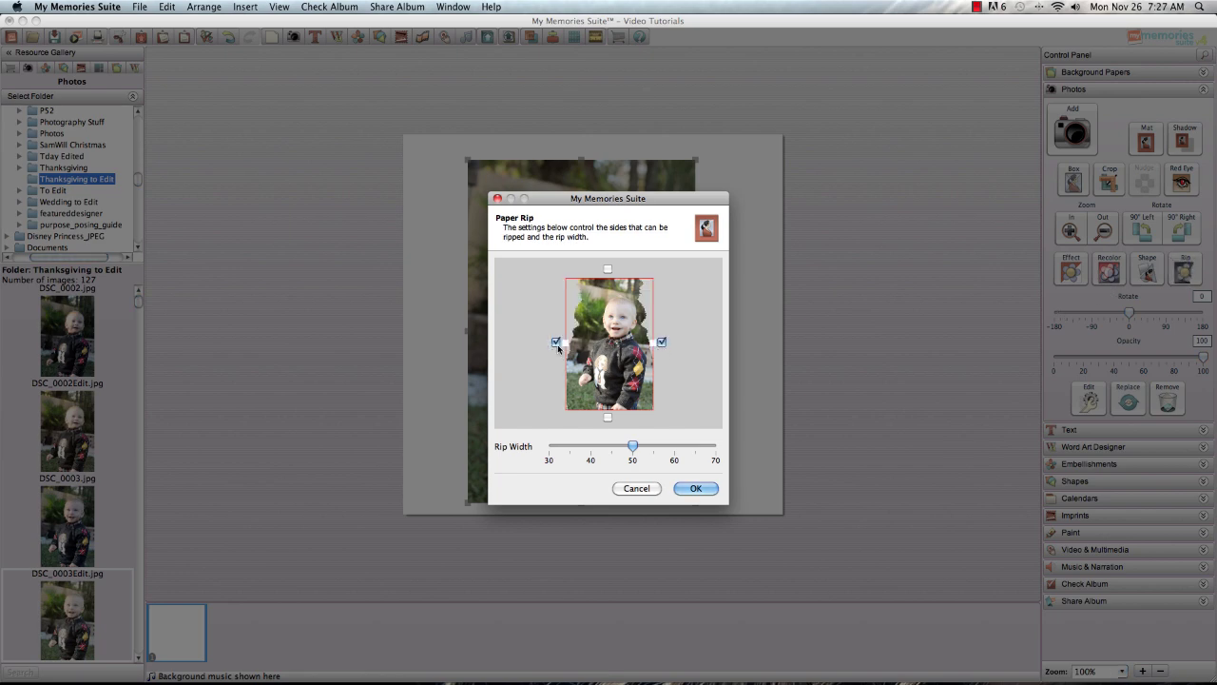
click(695, 488)
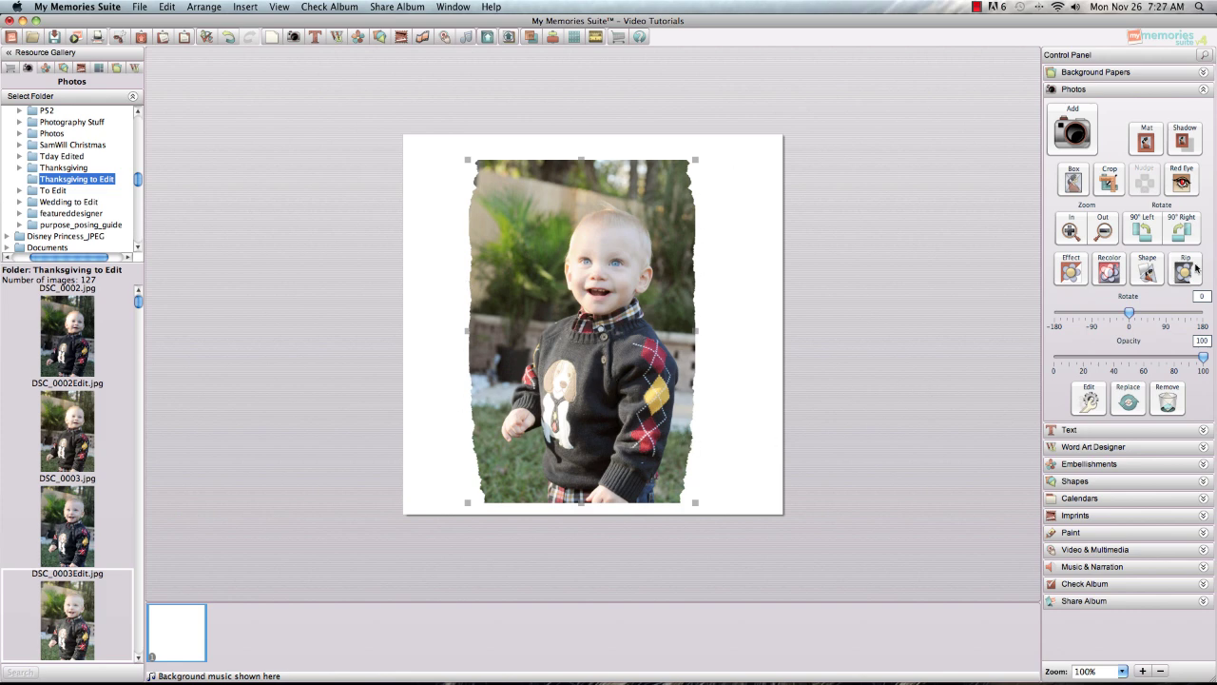
click(1182, 271)
drag(632, 446, 685, 448)
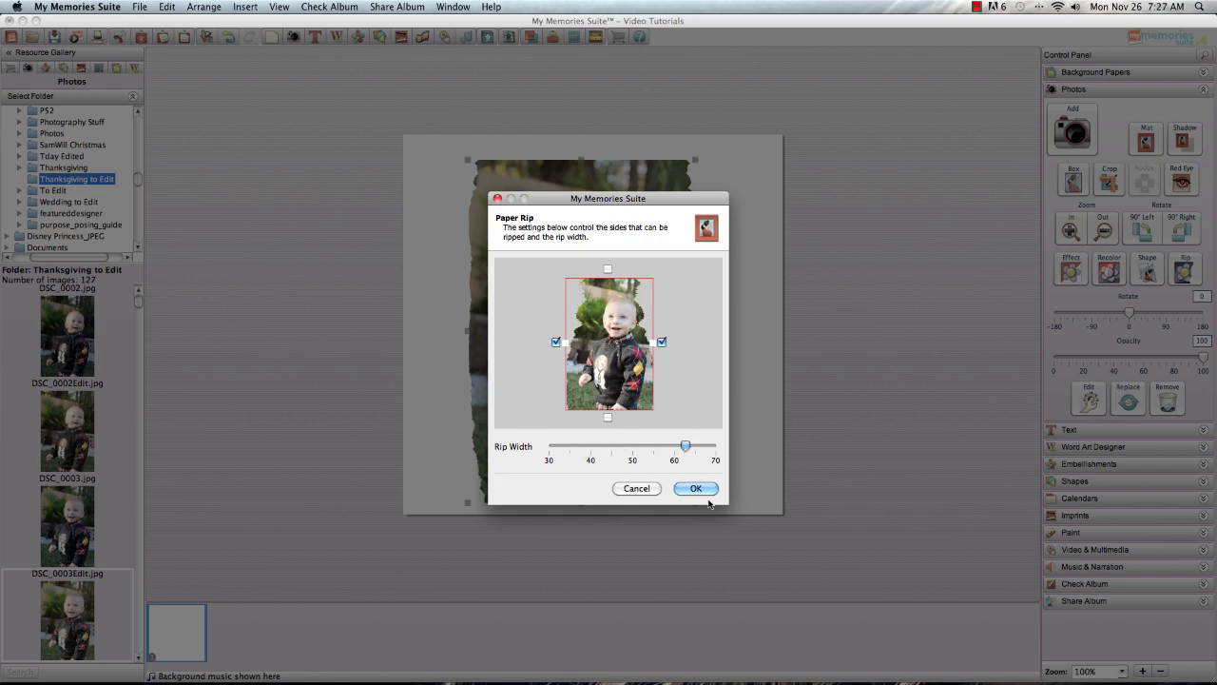
click(701, 489)
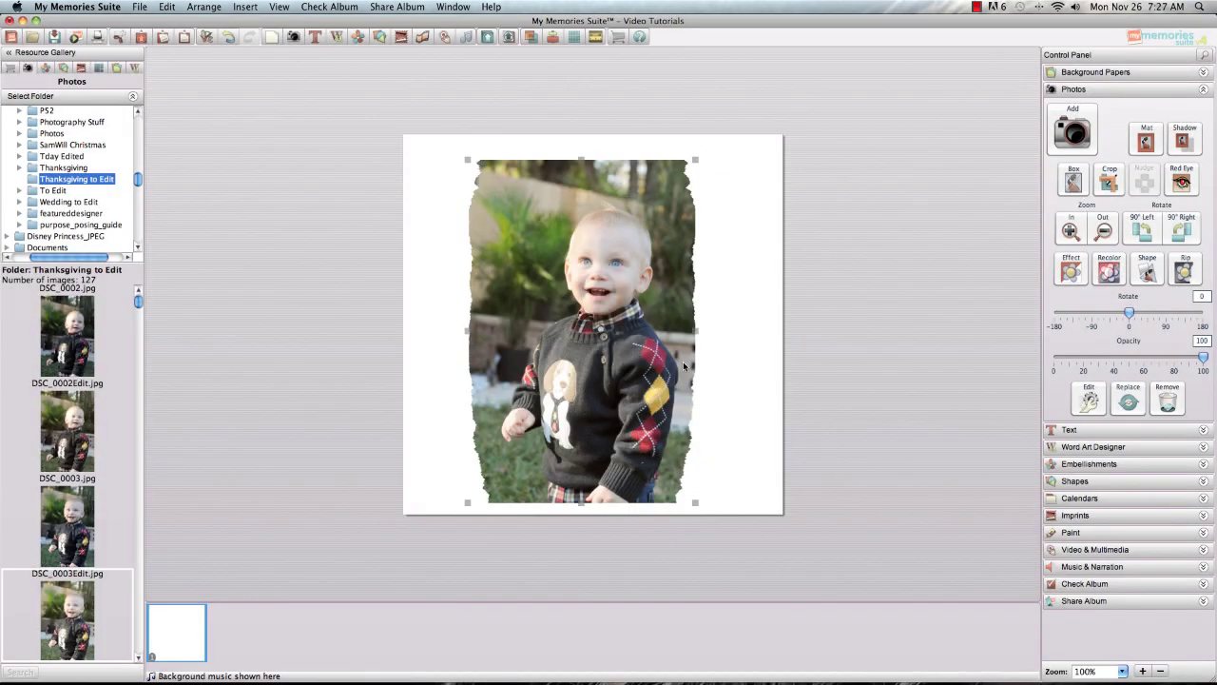
Step: Add a drop shadow to the baby photo and tear its top and bottom edges too
click(1182, 139)
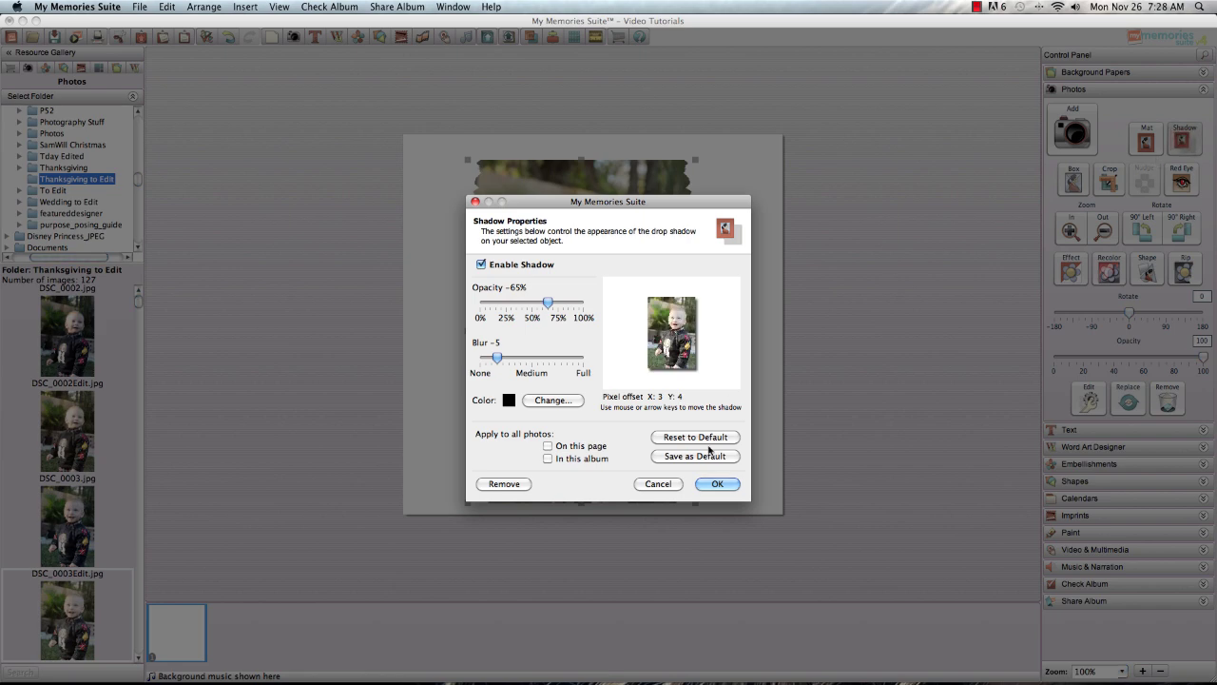
click(716, 484)
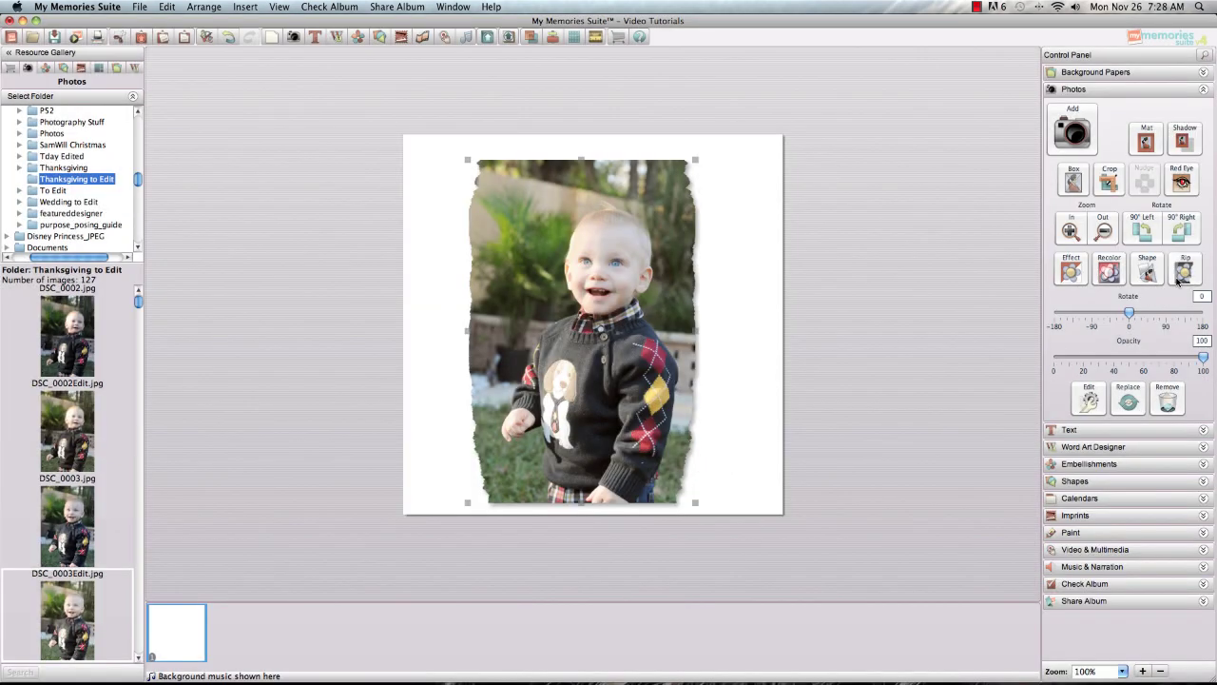
click(1180, 273)
click(608, 269)
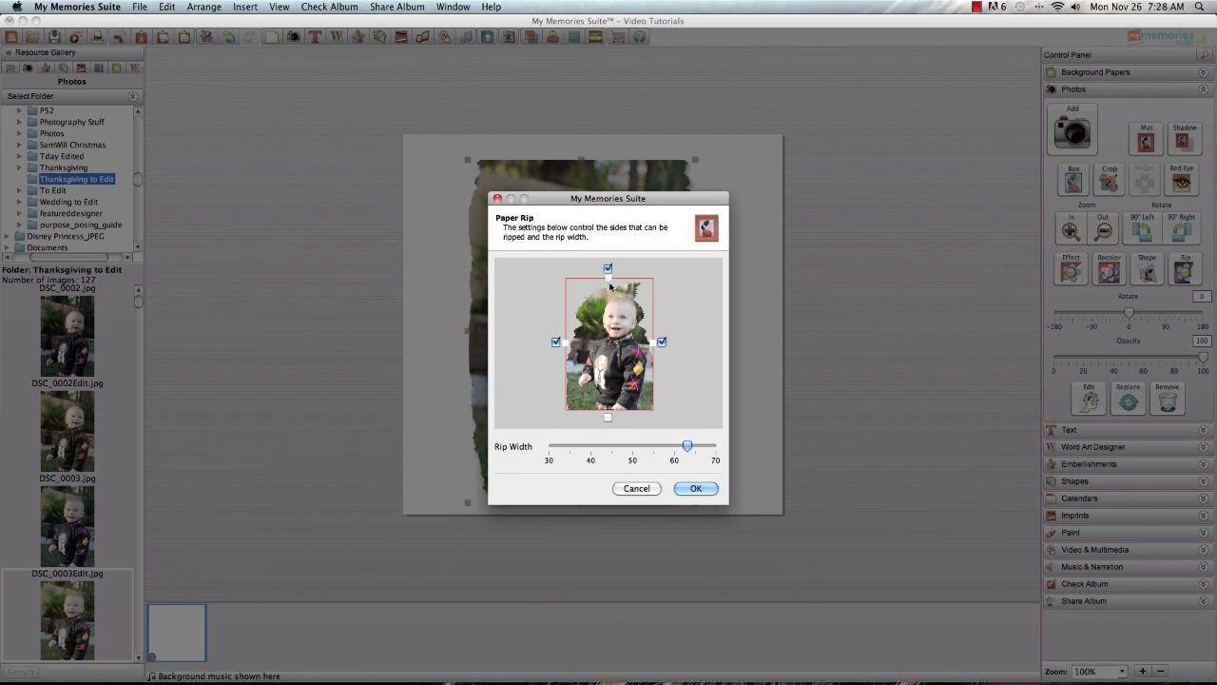
click(696, 488)
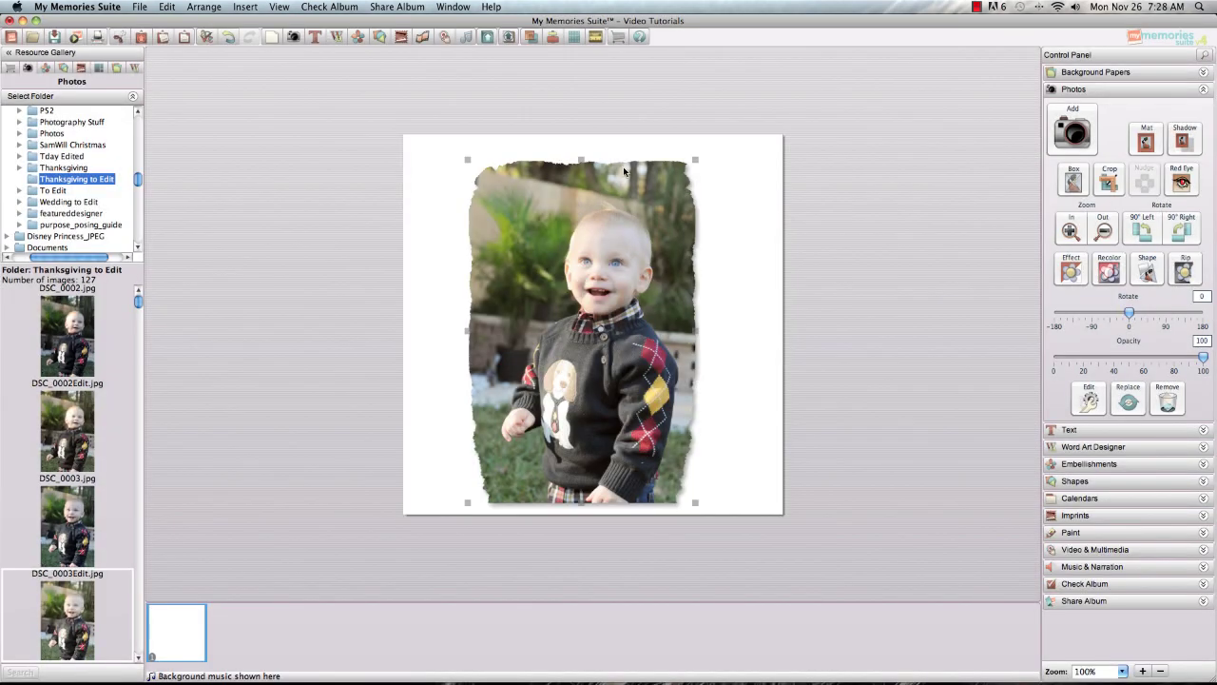
click(1182, 271)
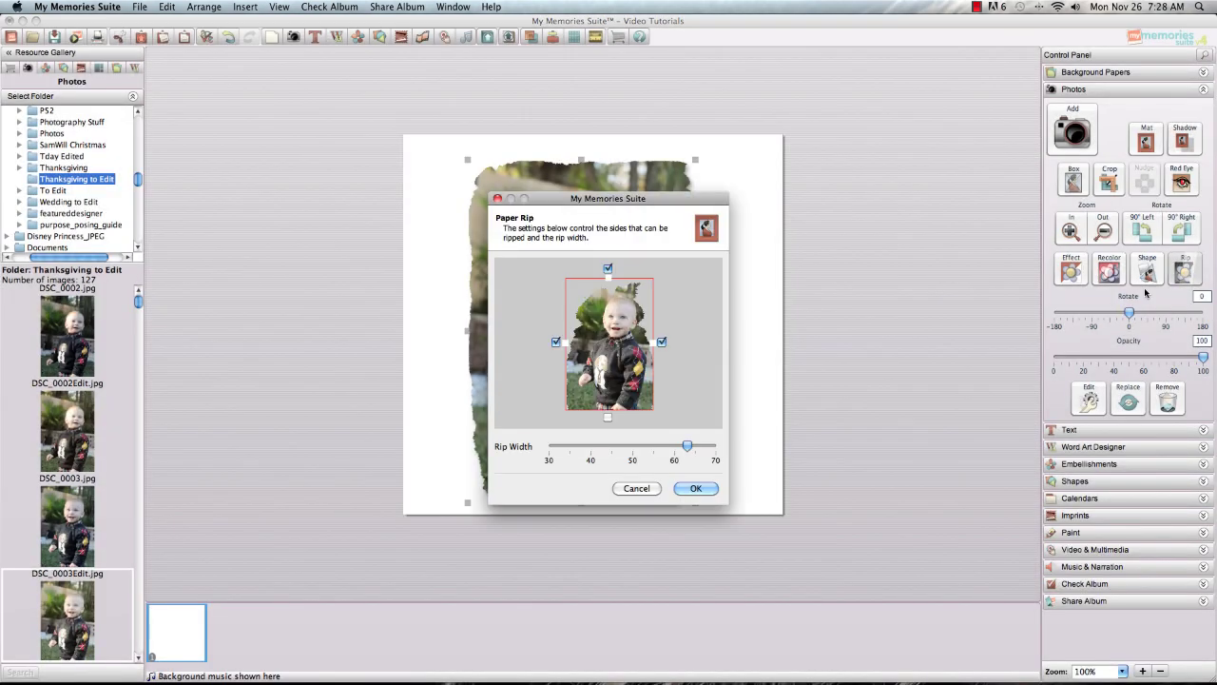
click(607, 416)
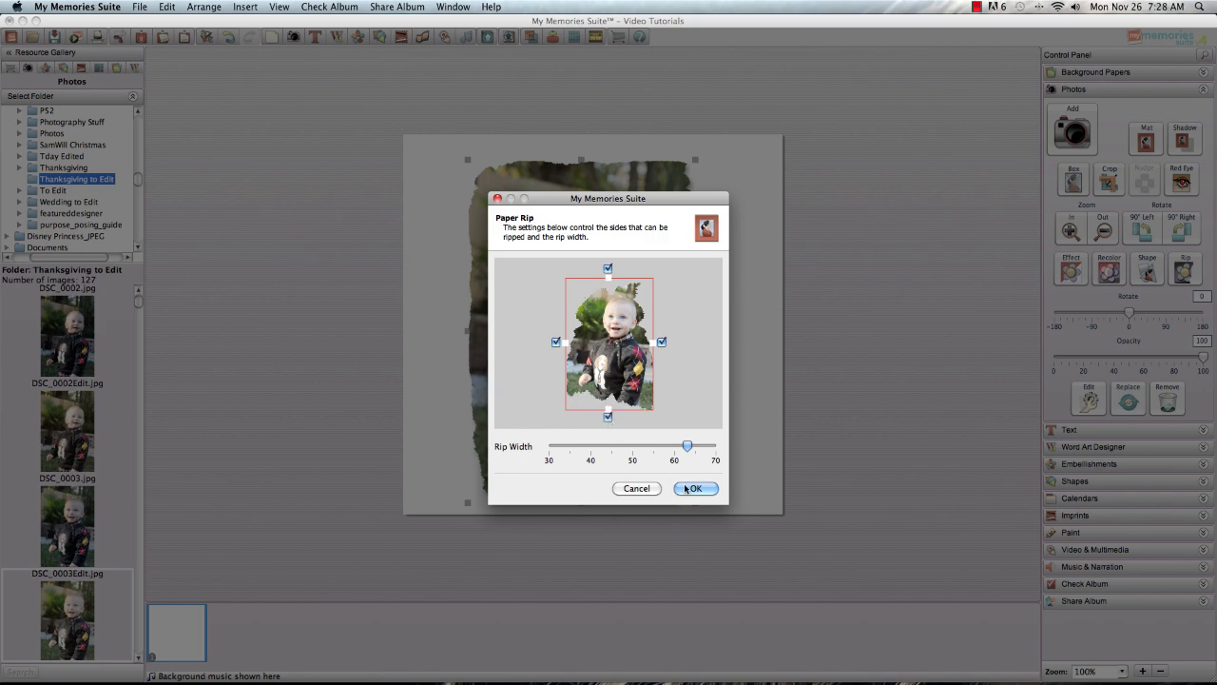
click(689, 488)
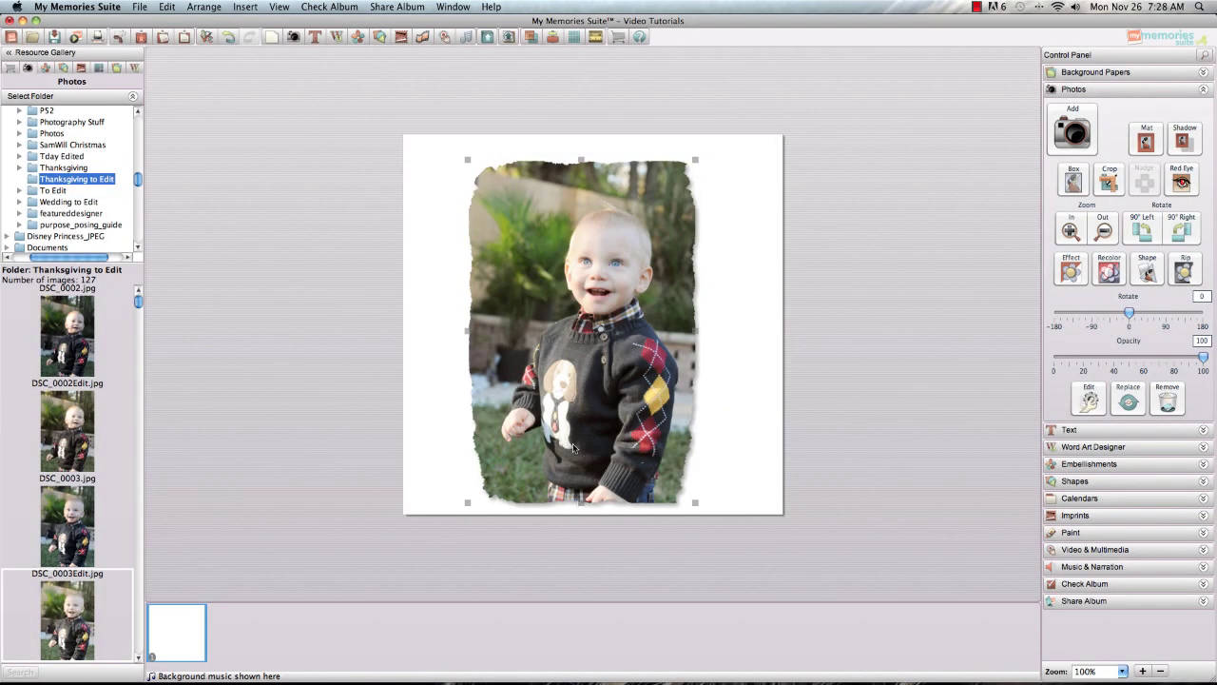
Step: Drop the green Background-2 paper onto the page as a photo object and enlarge it over the baby photo
drag(562, 384, 545, 378)
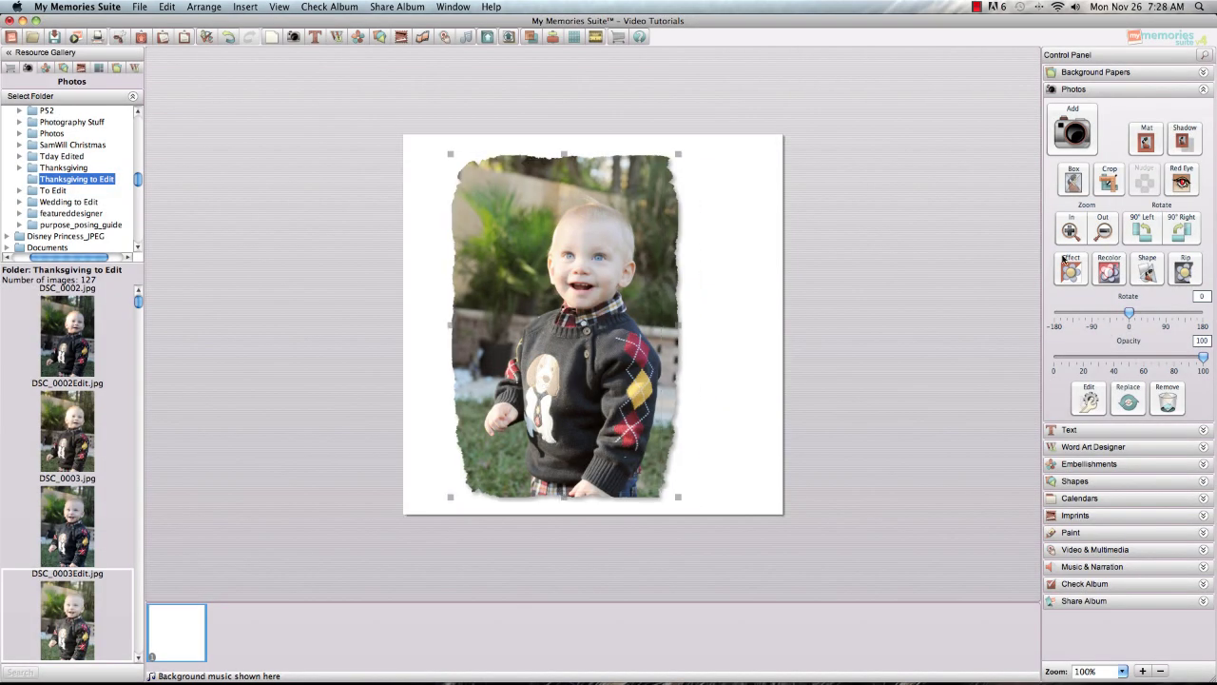
click(1121, 74)
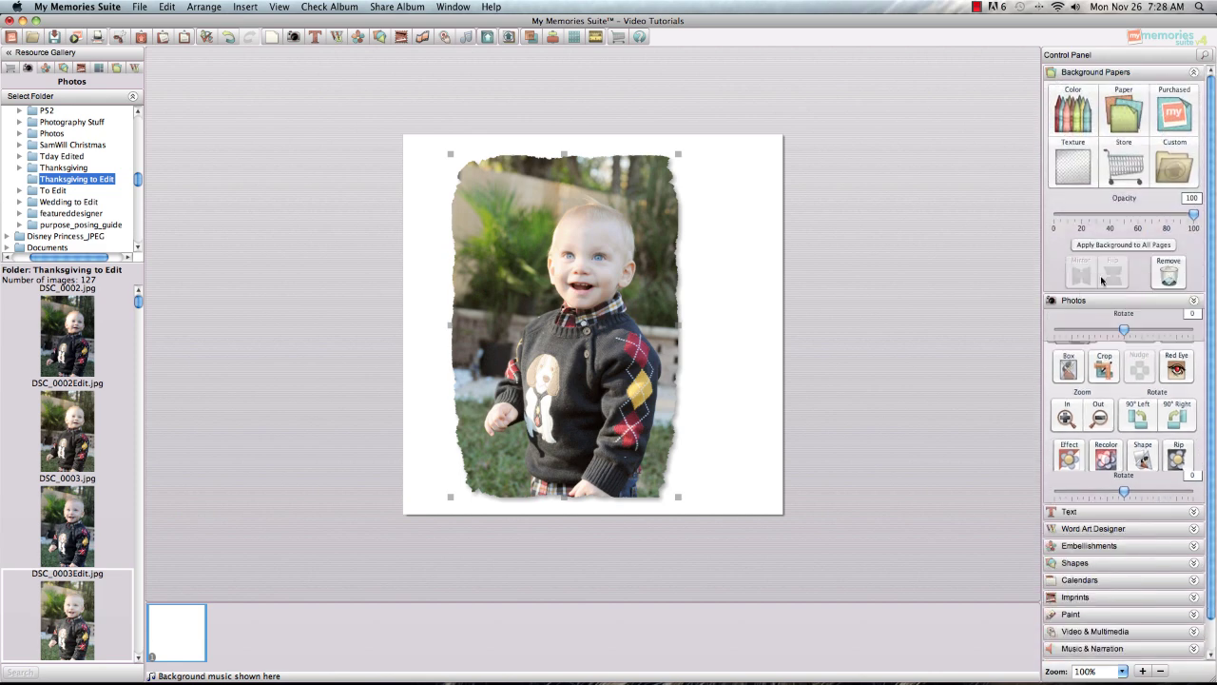
click(116, 69)
drag(67, 279, 55, 200)
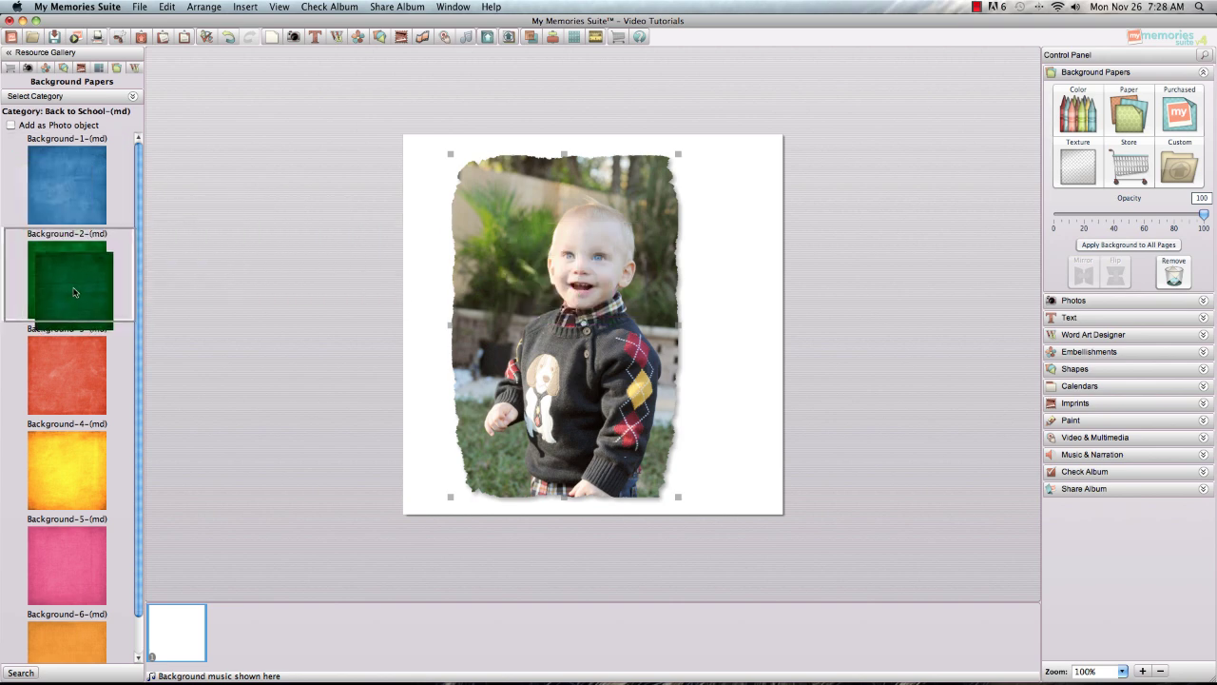
click(12, 126)
drag(76, 262, 525, 257)
drag(570, 291, 753, 473)
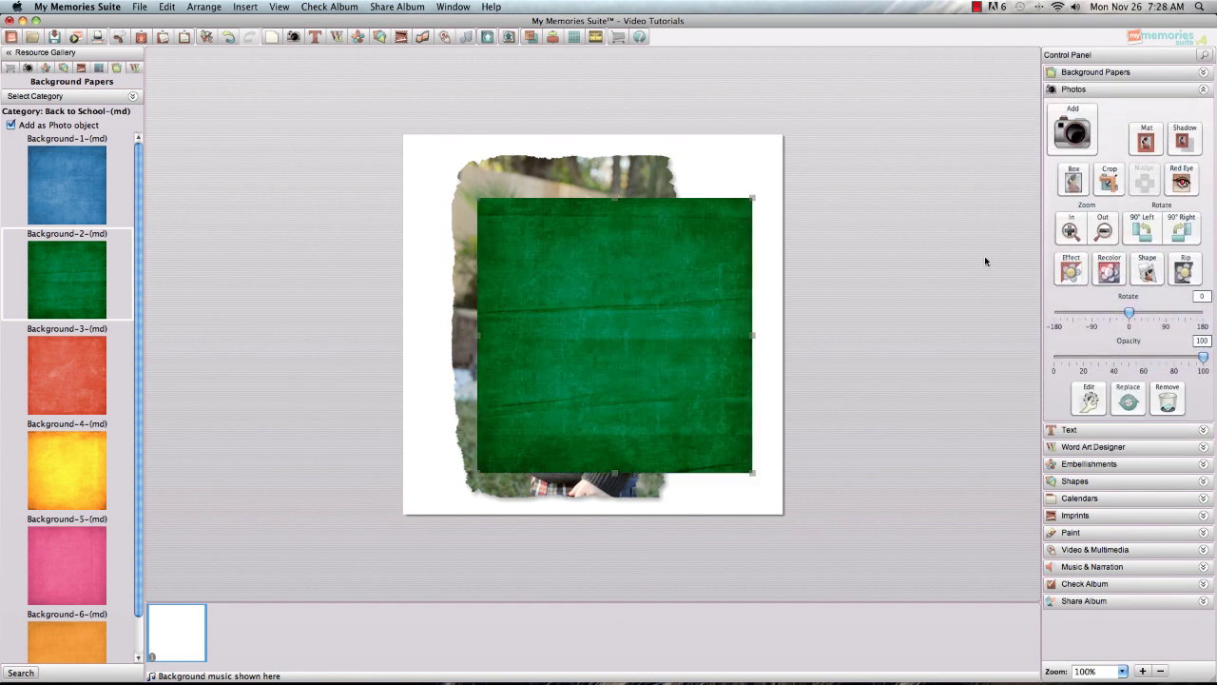
Step: Tear only the green paper's right edge with a rip width of about 68
click(1180, 273)
click(684, 342)
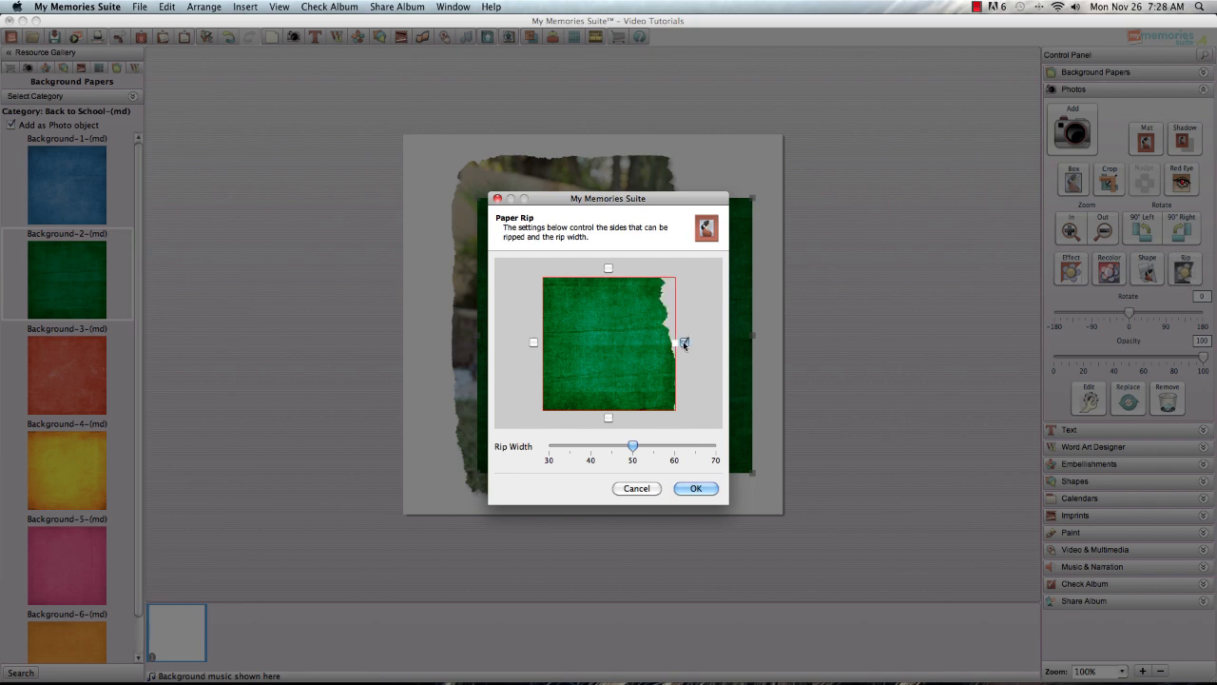
drag(632, 445, 700, 445)
click(695, 489)
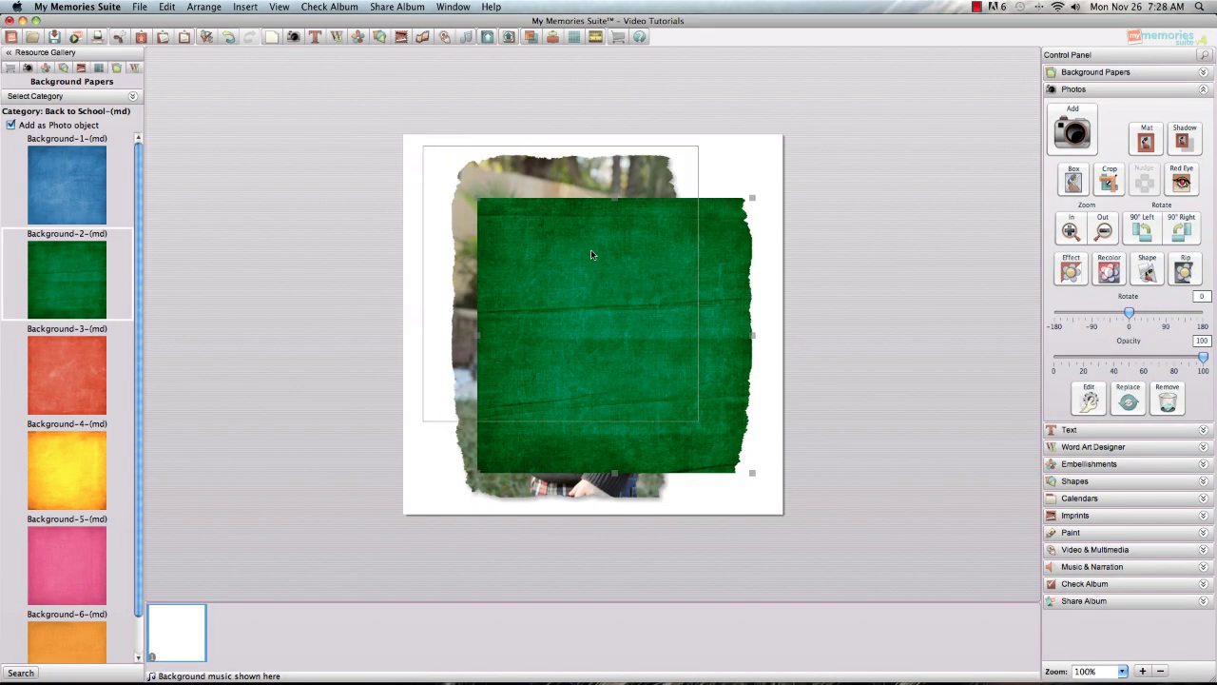
Step: Stretch the green paper to fill the page and send it behind the photo
drag(653, 372, 600, 319)
drag(700, 422, 747, 483)
drag(658, 385, 657, 400)
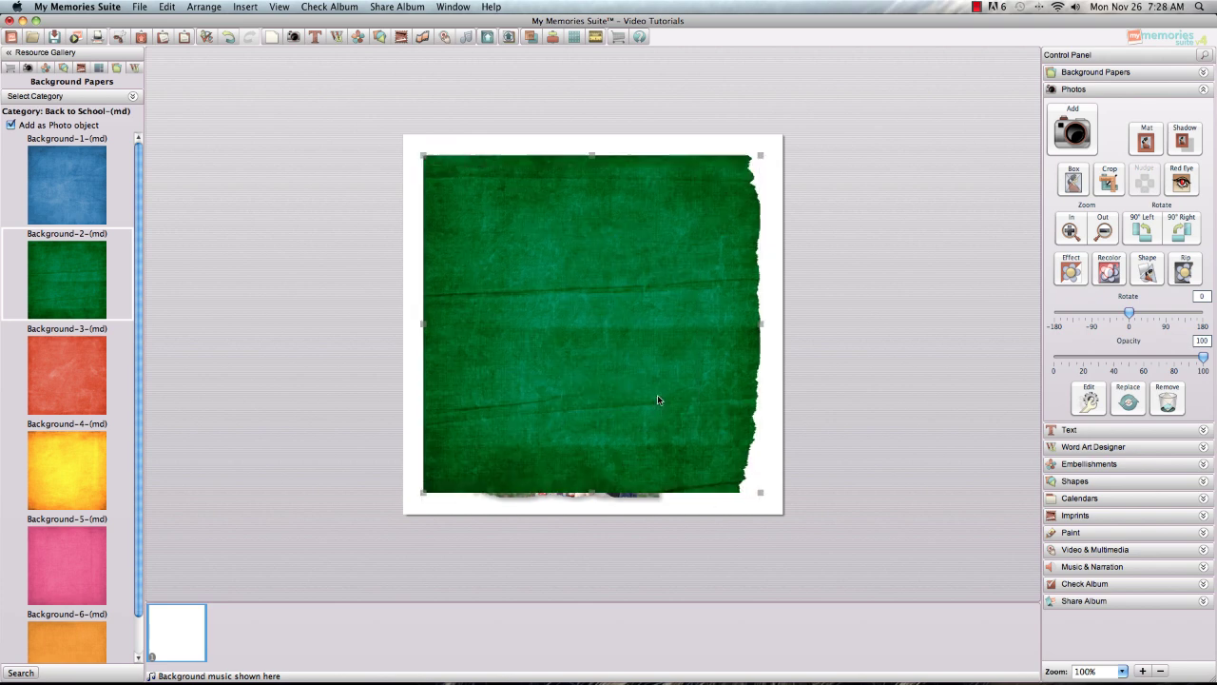
right_click(657, 395)
click(695, 417)
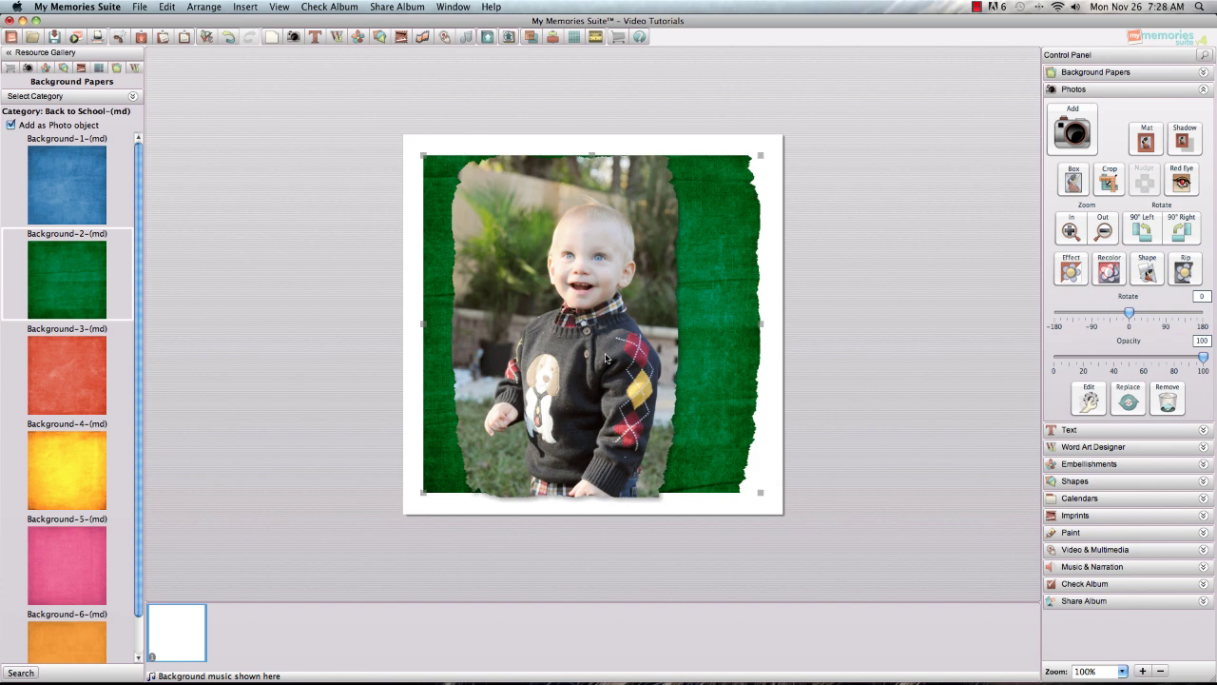
Step: Shrink the baby photo and move it higher on the green paper
drag(596, 339, 586, 333)
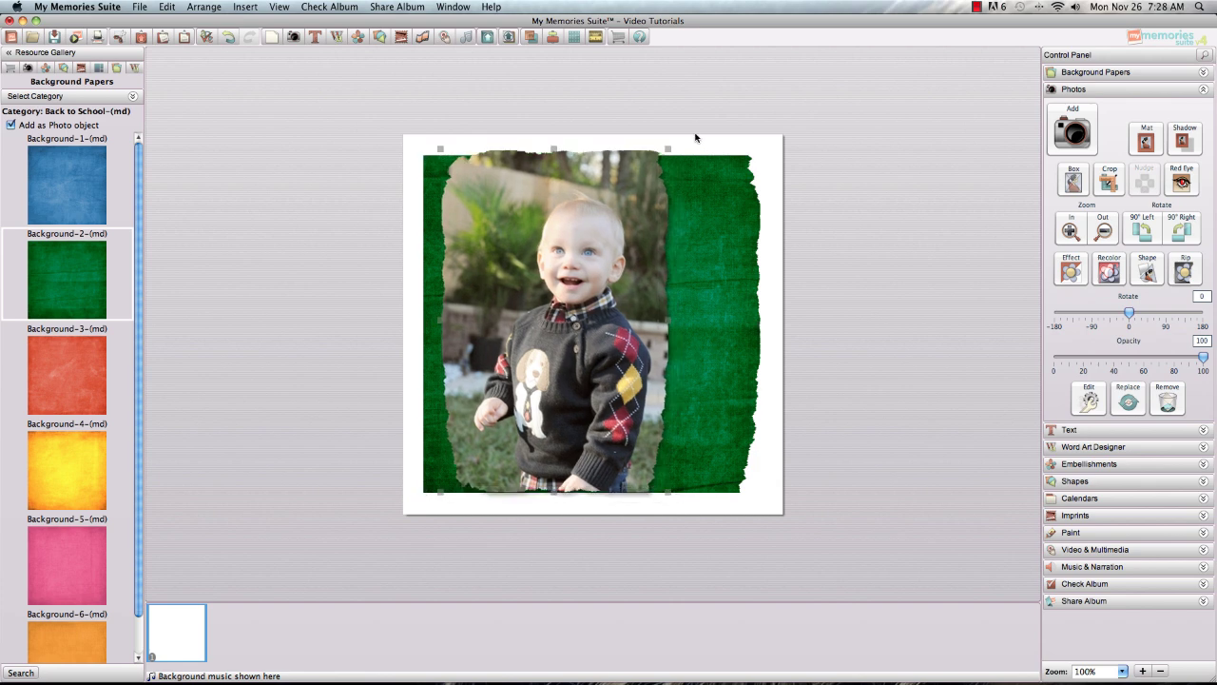
drag(667, 149, 640, 190)
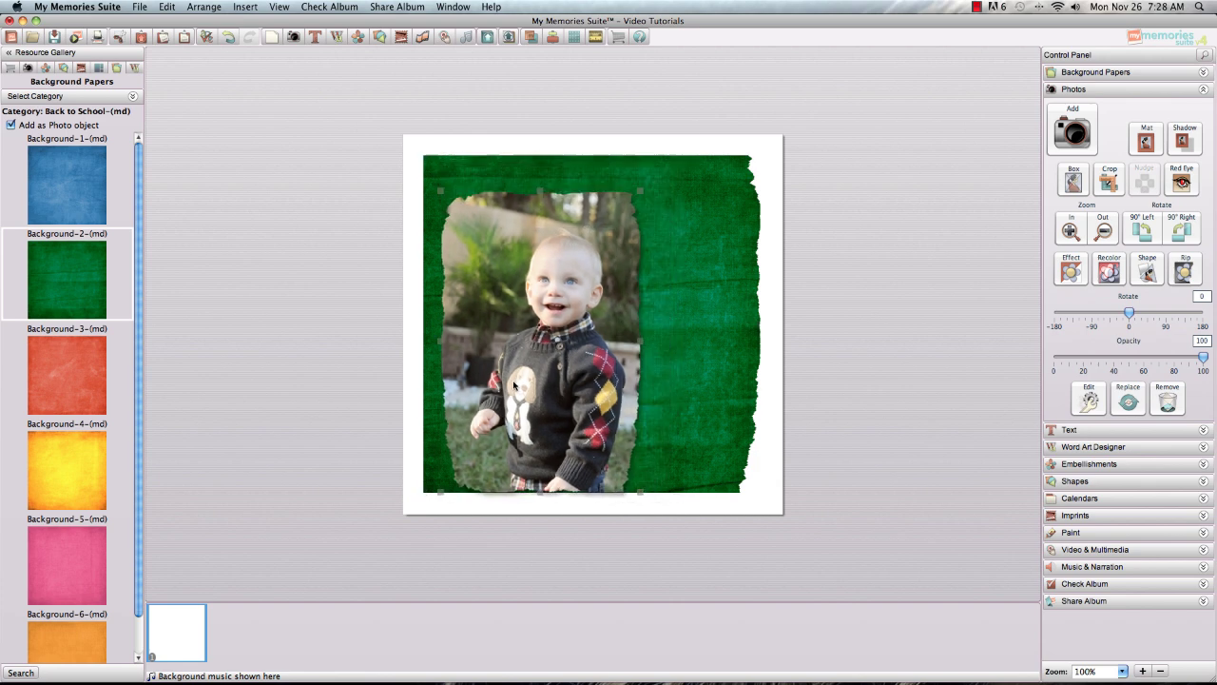
drag(513, 385, 508, 370)
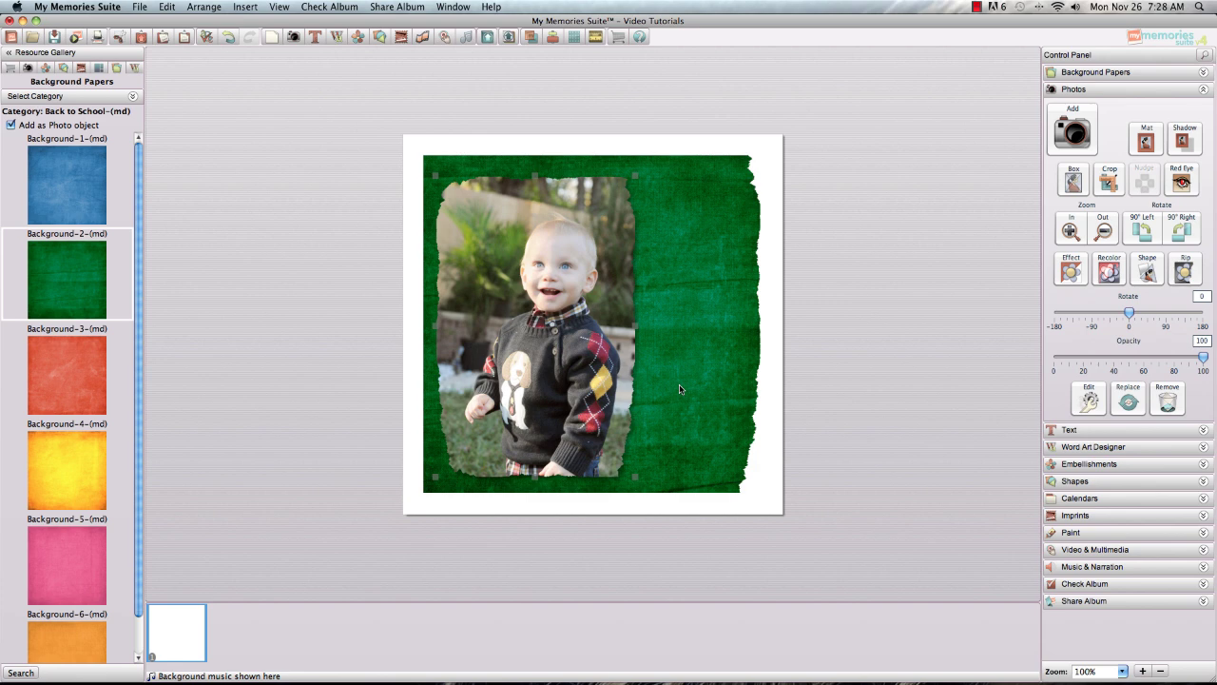
Step: Narrow the green paper to a thin ripped strip, then reselect the baby photo
click(682, 389)
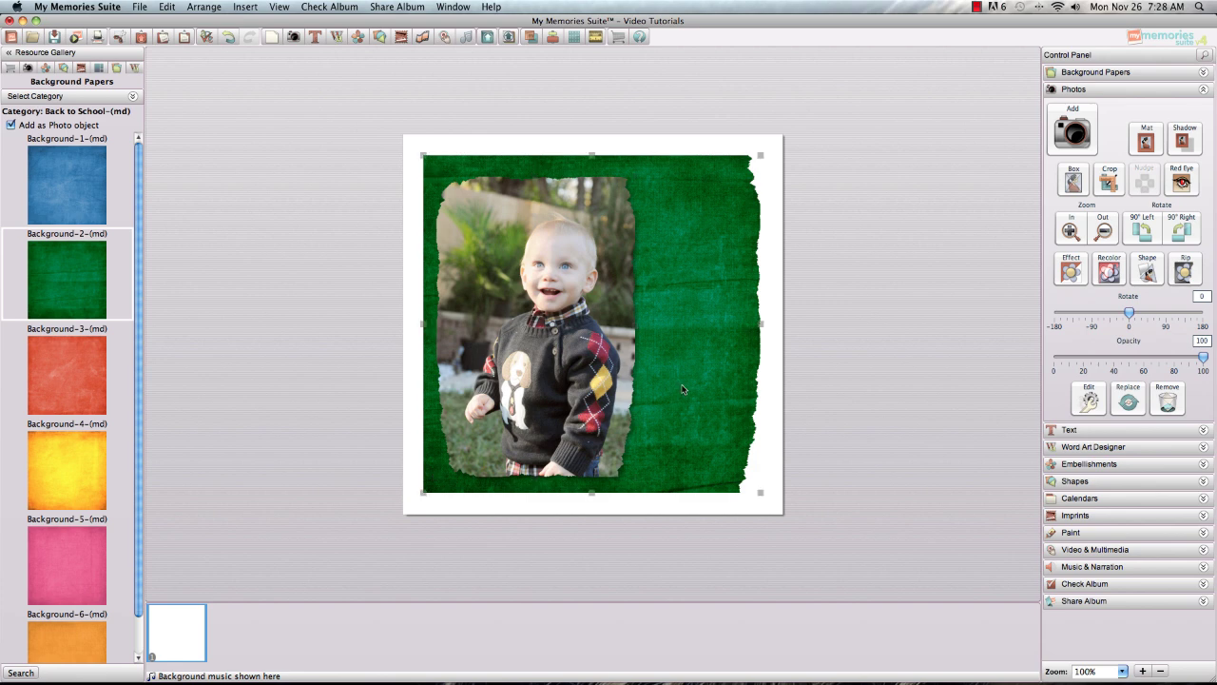
click(1183, 273)
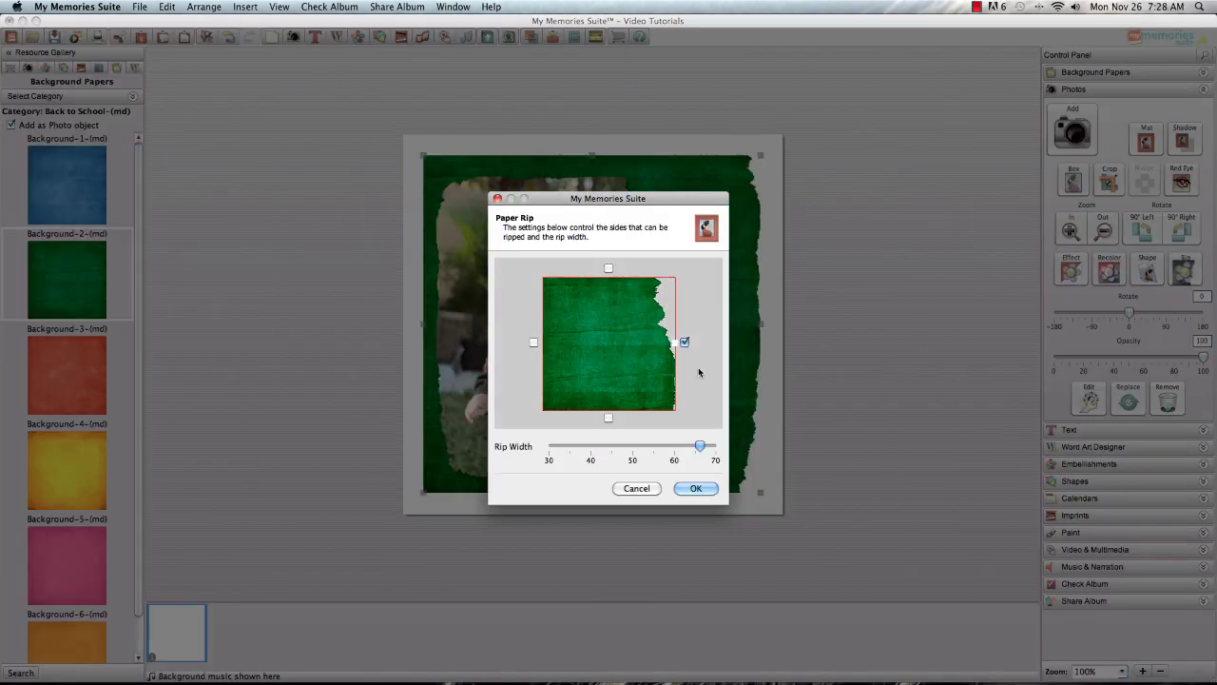
drag(676, 340, 591, 340)
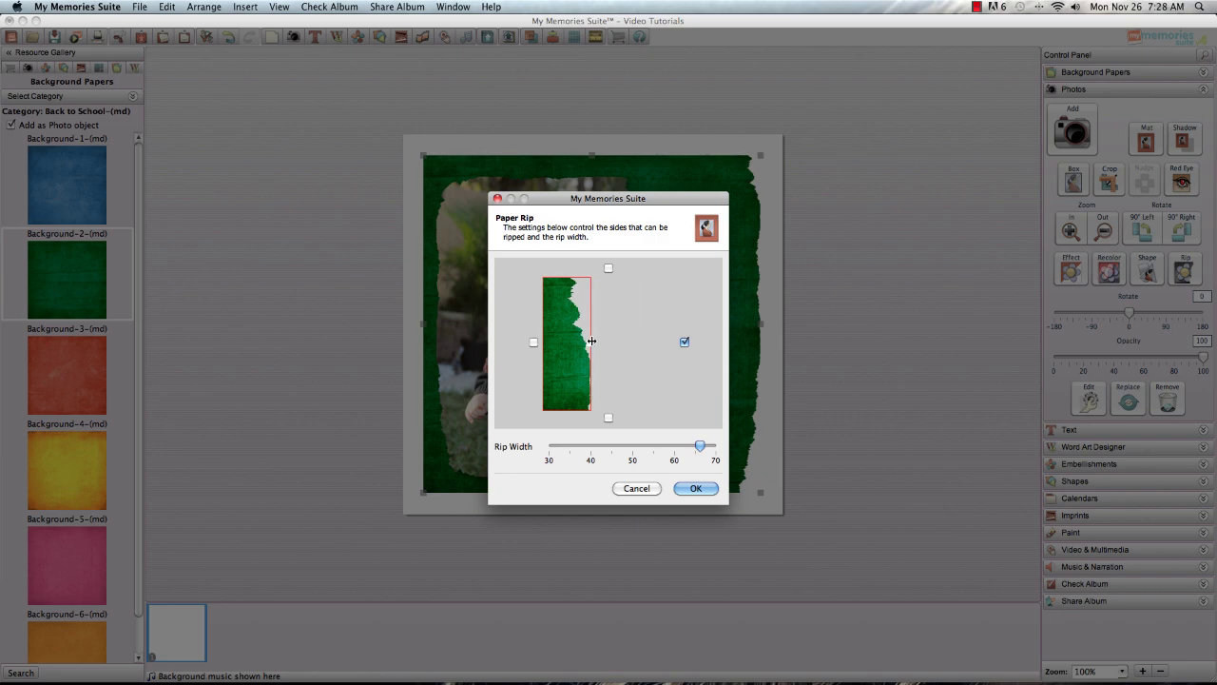
click(695, 487)
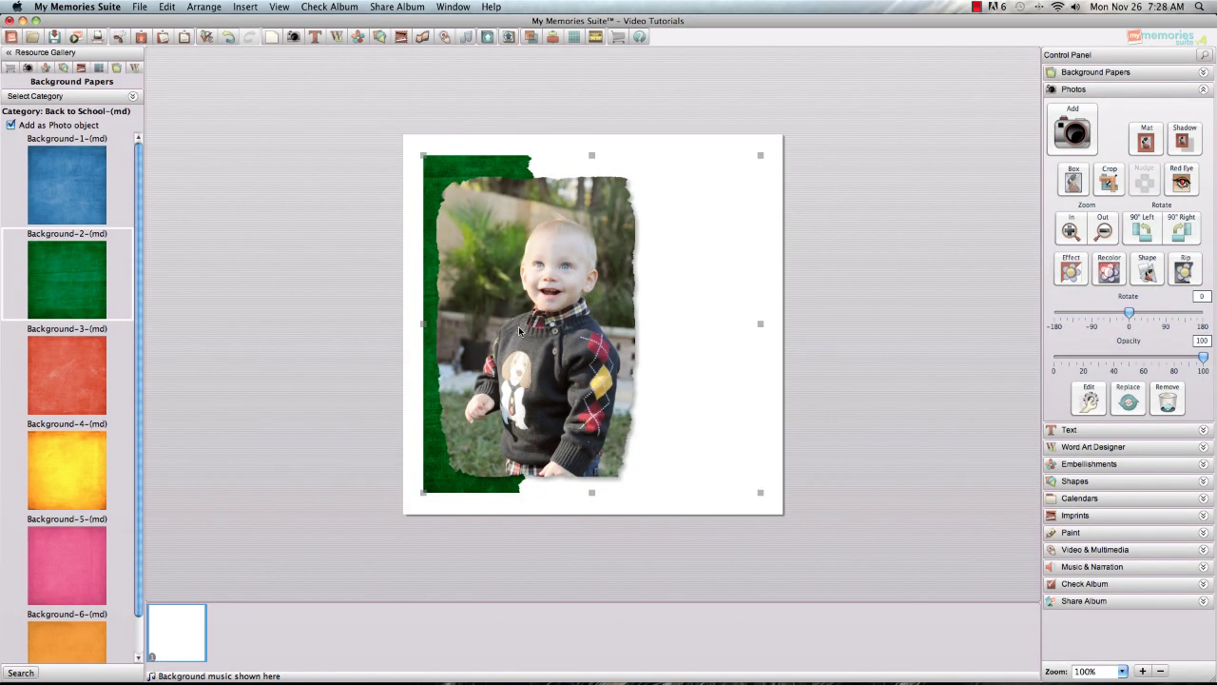
click(518, 326)
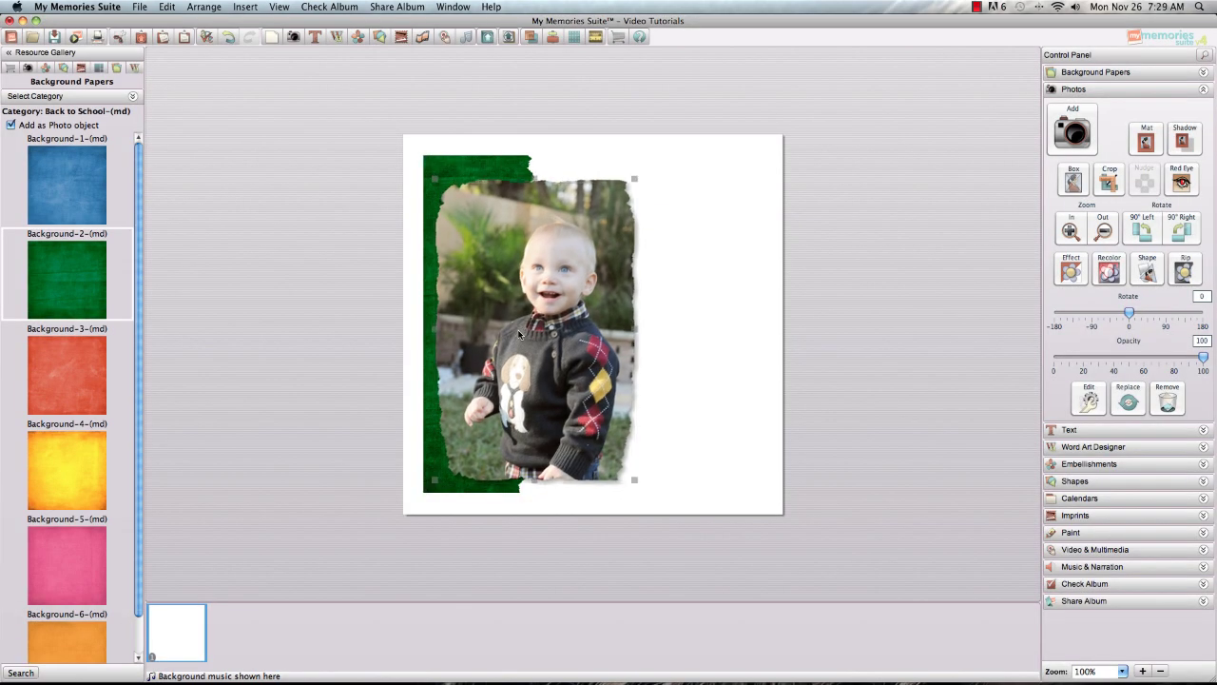